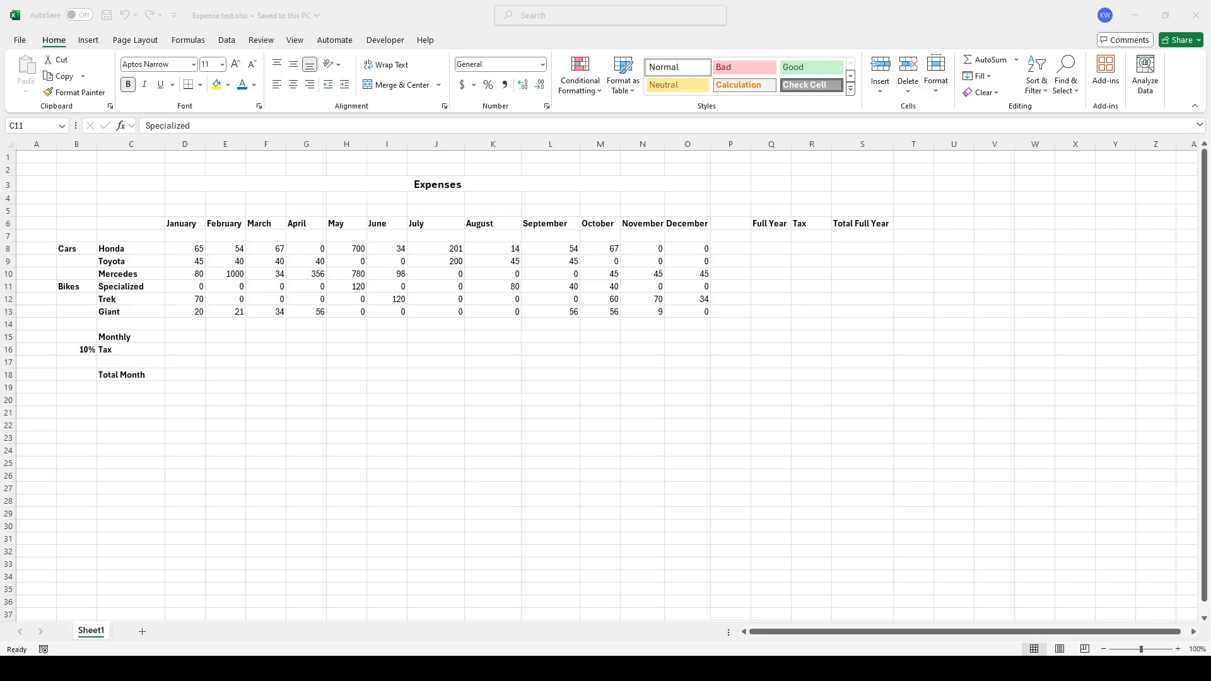
# Sum January's six vehicle expenses in the Monthly row and fill the SUM formula across to December
pyautogui.click(189, 336)
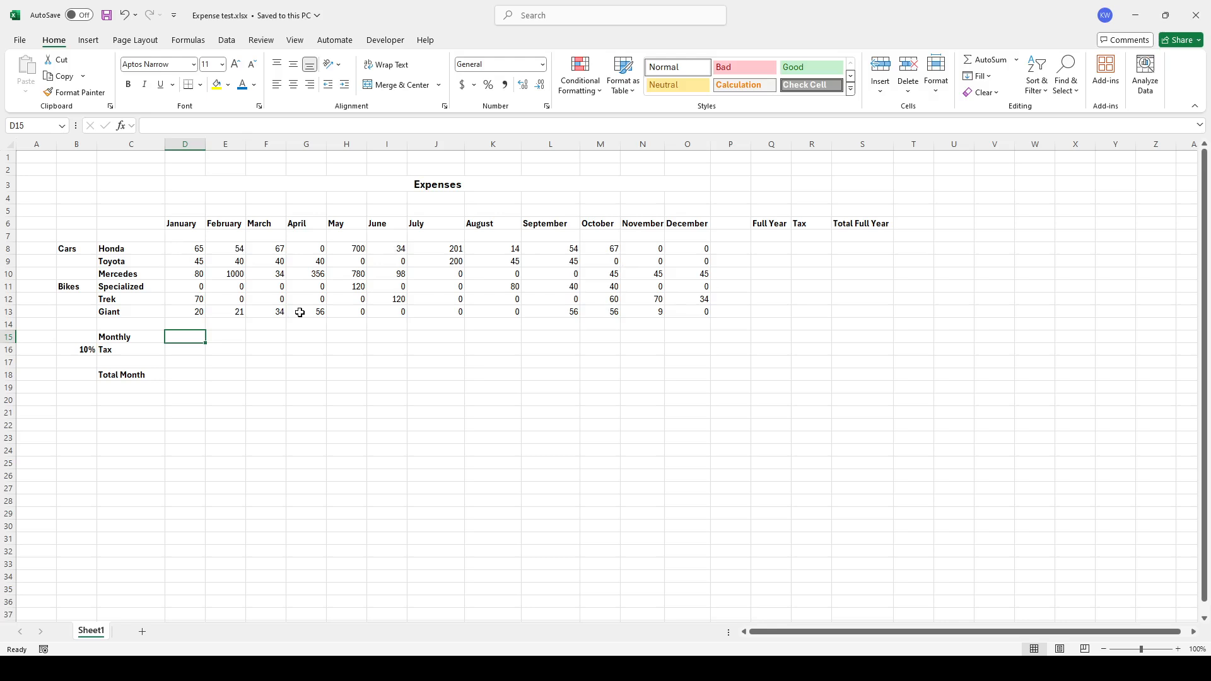
pyautogui.write('=sum(')
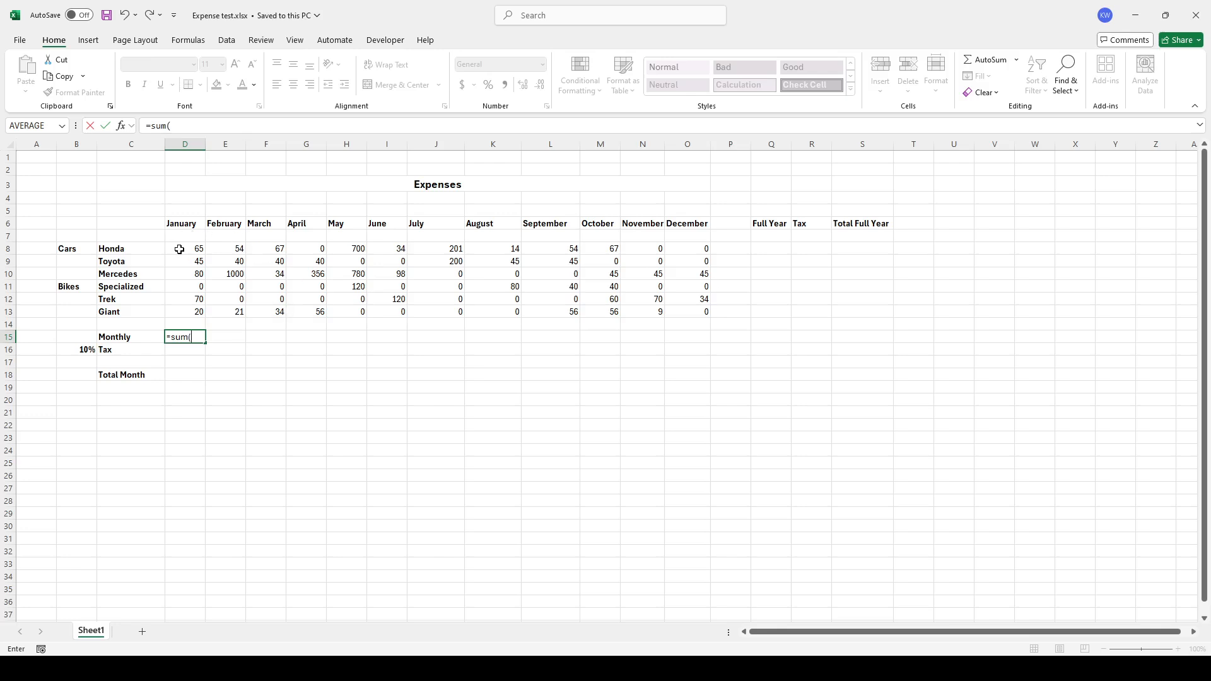
pyautogui.moveTo(178, 247); pyautogui.dragTo(183, 309)
pyautogui.press('Return')
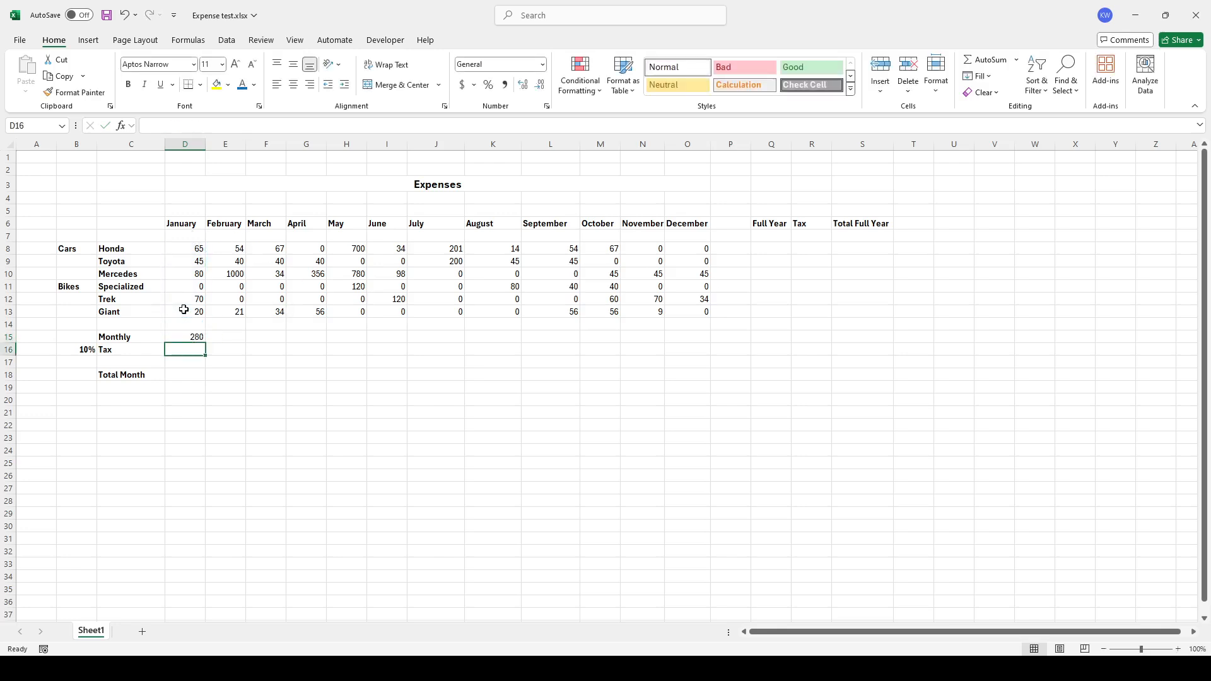
pyautogui.press('Up')
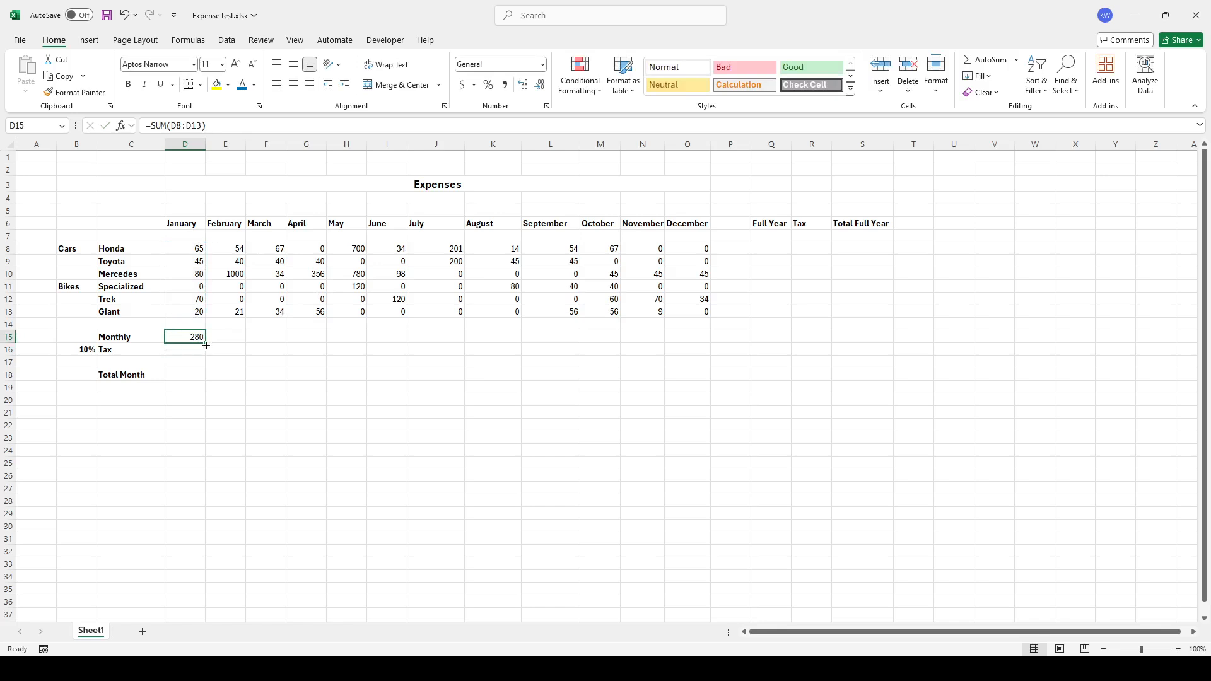
pyautogui.moveTo(205, 345); pyautogui.dragTo(704, 339)
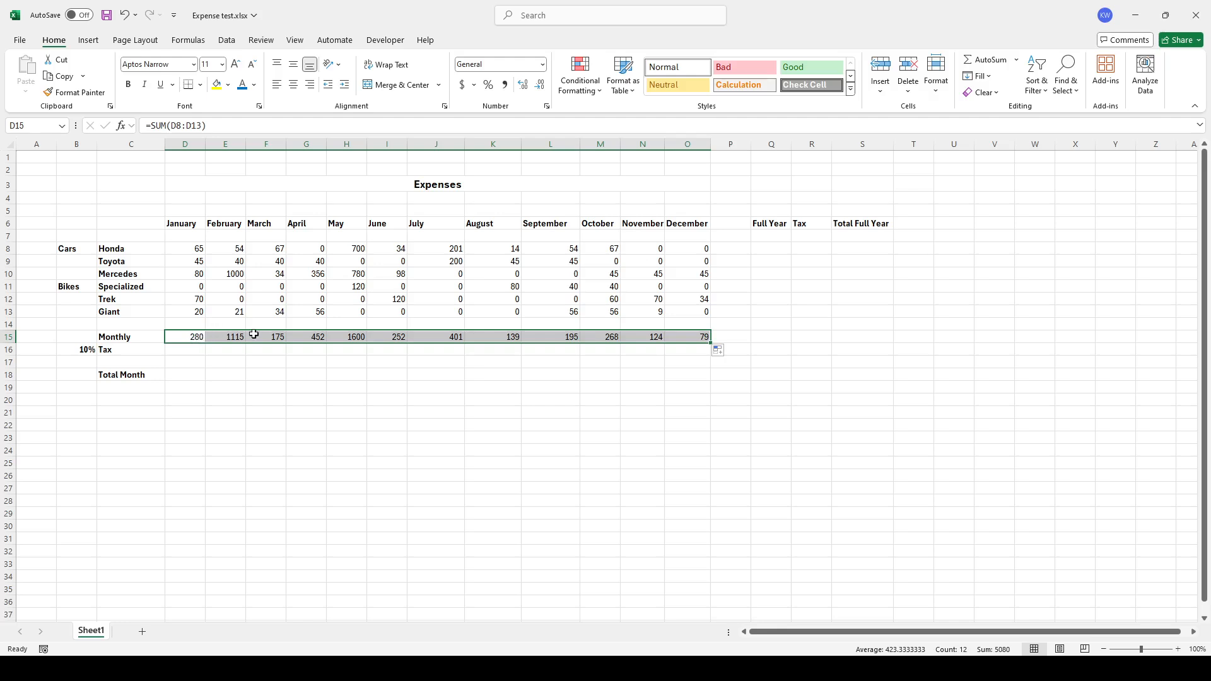
# Inspect the Monthly formulas for several months and the 10% tax rate cell
pyautogui.click(220, 336)
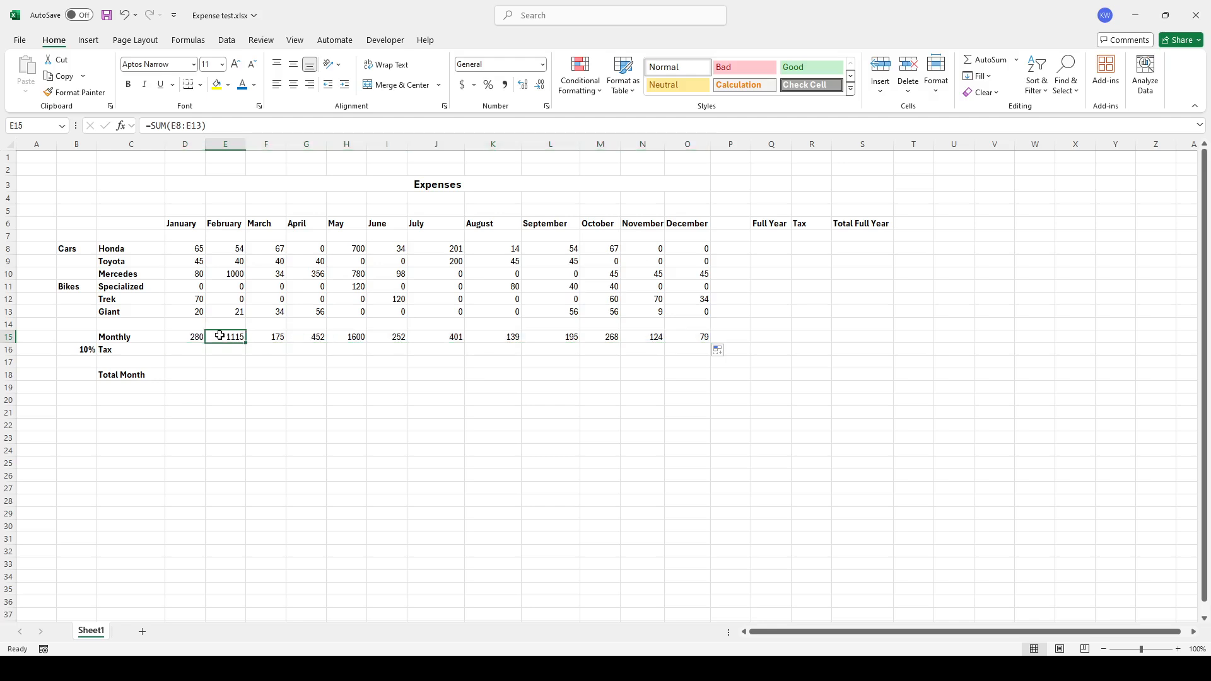
pyautogui.click(185, 339)
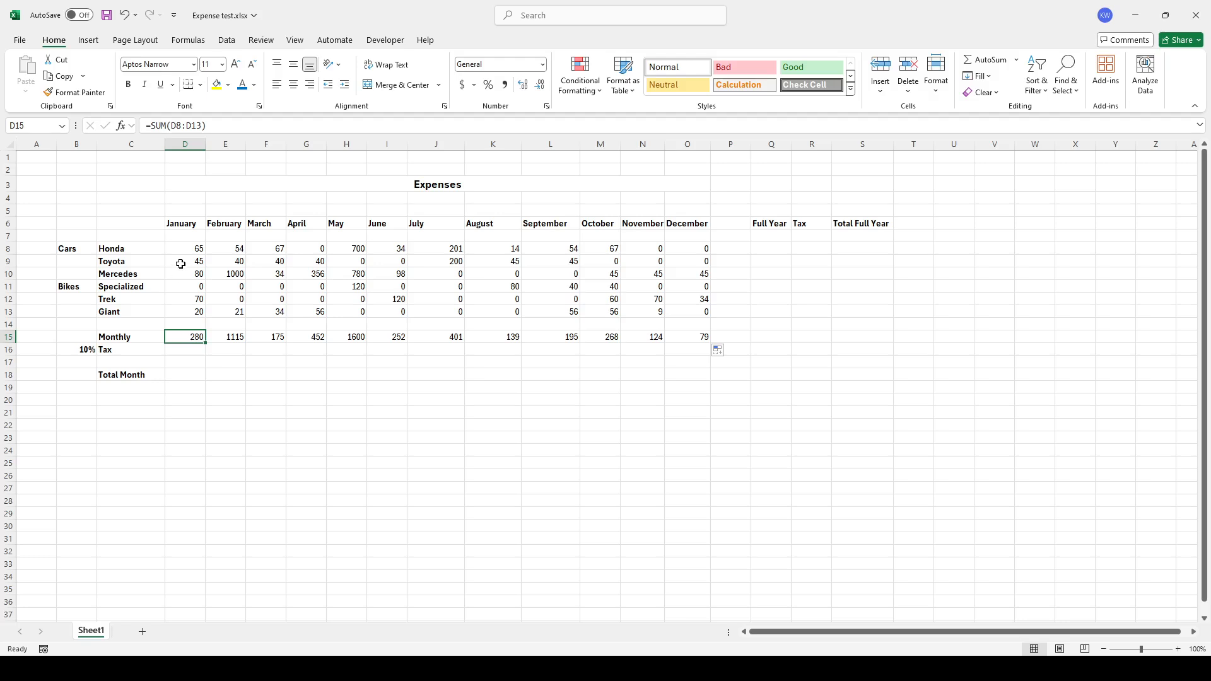
pyautogui.moveTo(184, 248); pyautogui.dragTo(182, 314)
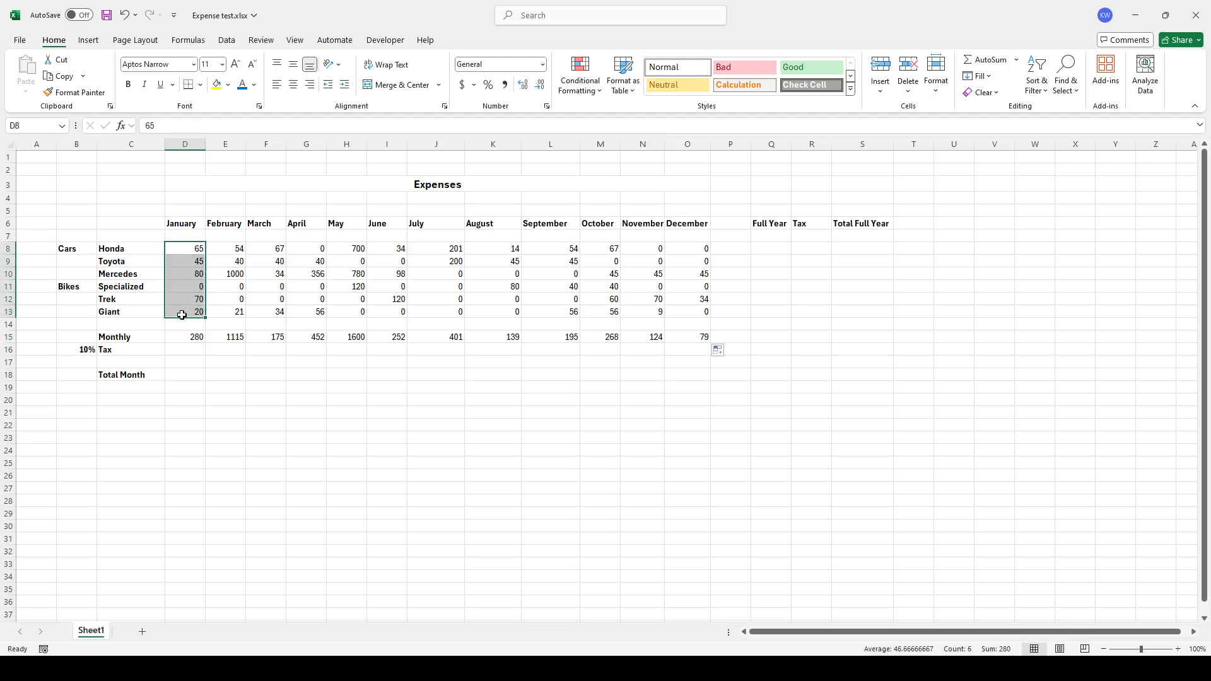
pyautogui.click(187, 338)
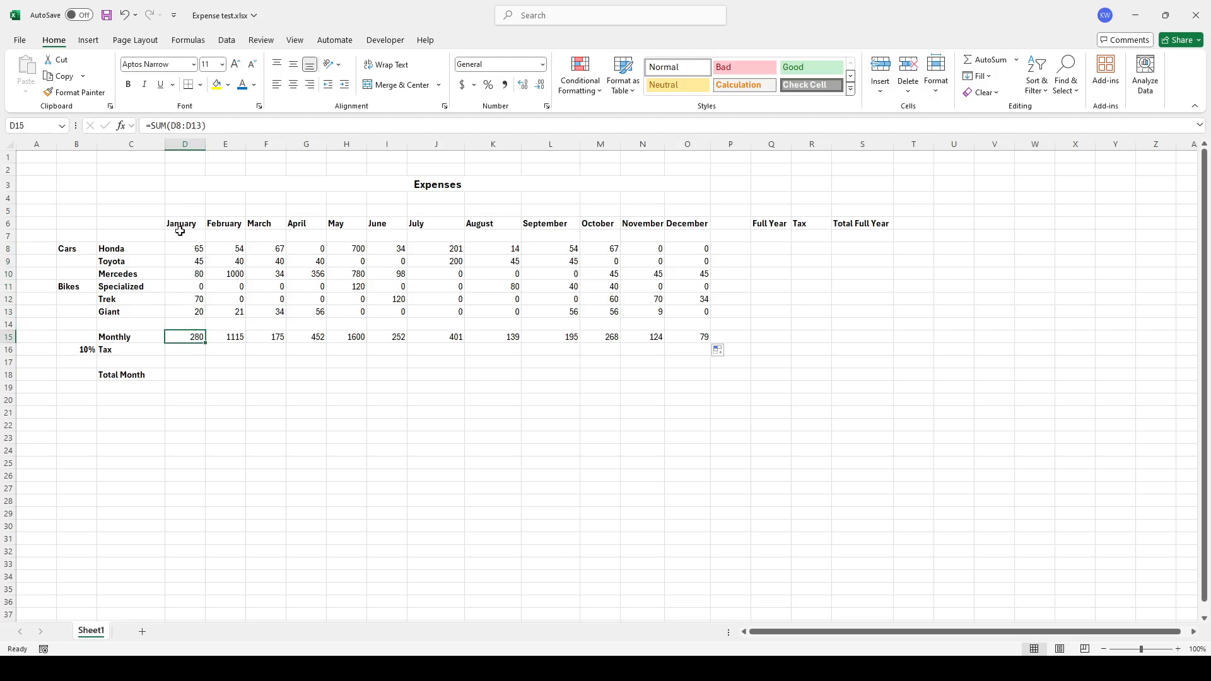
pyautogui.click(227, 337)
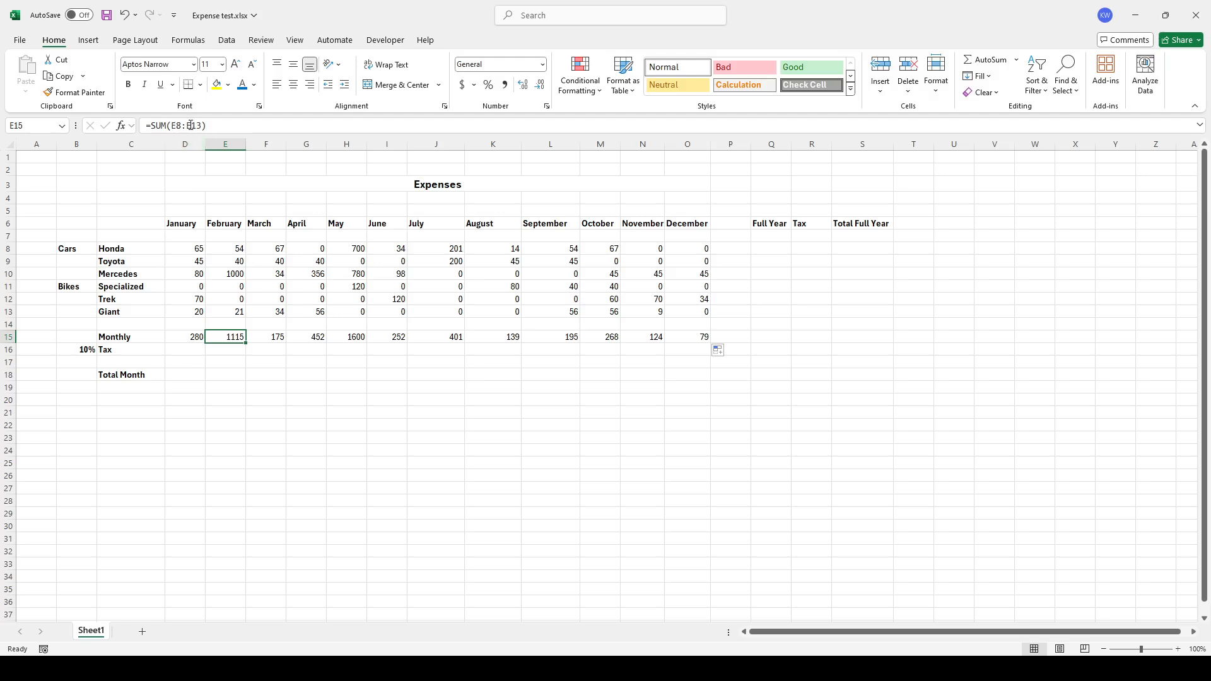
pyautogui.click(278, 338)
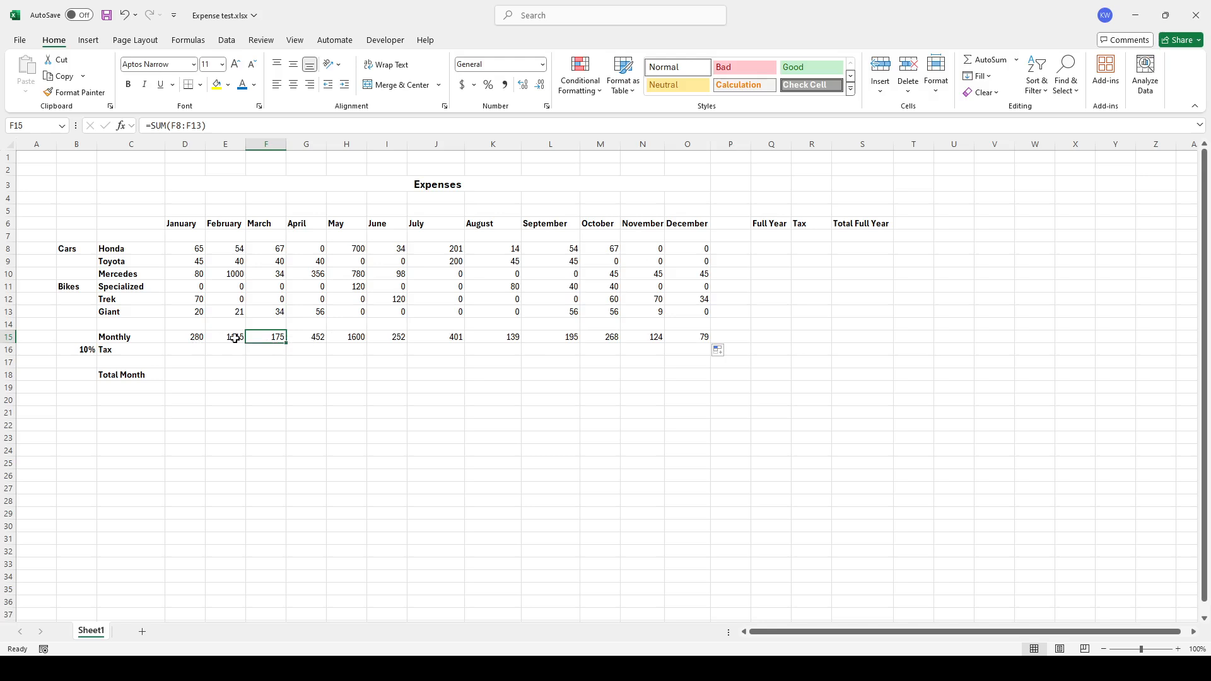
pyautogui.click(77, 351)
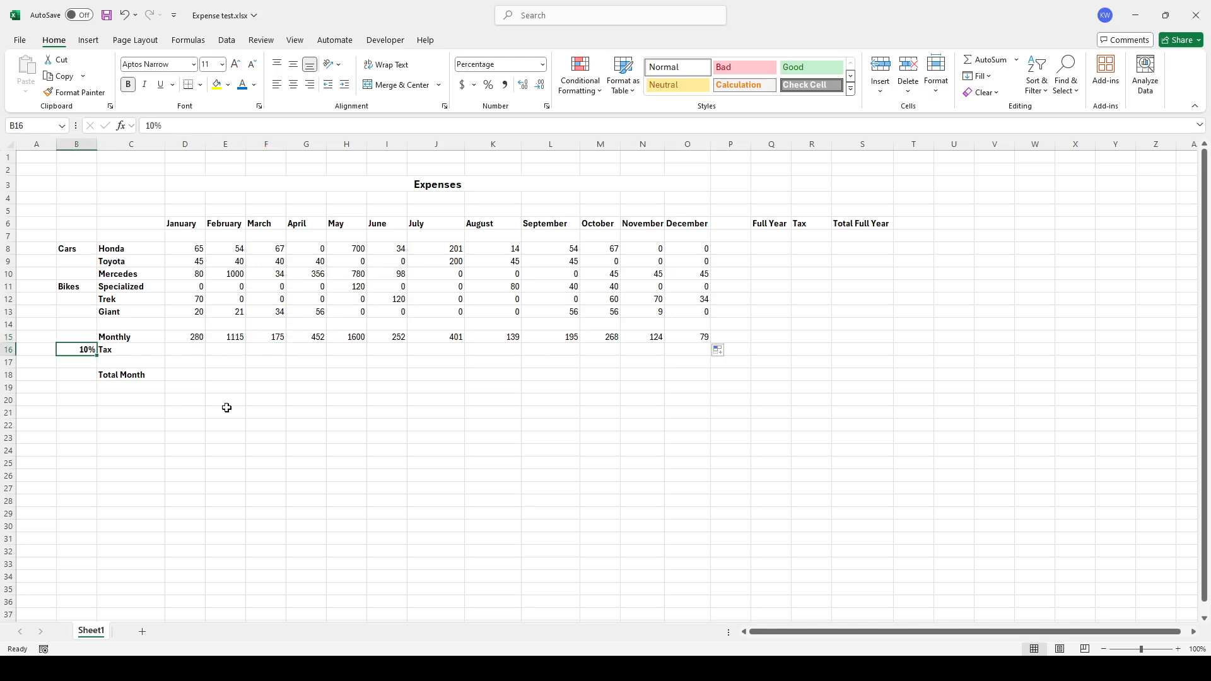
pyautogui.click(181, 350)
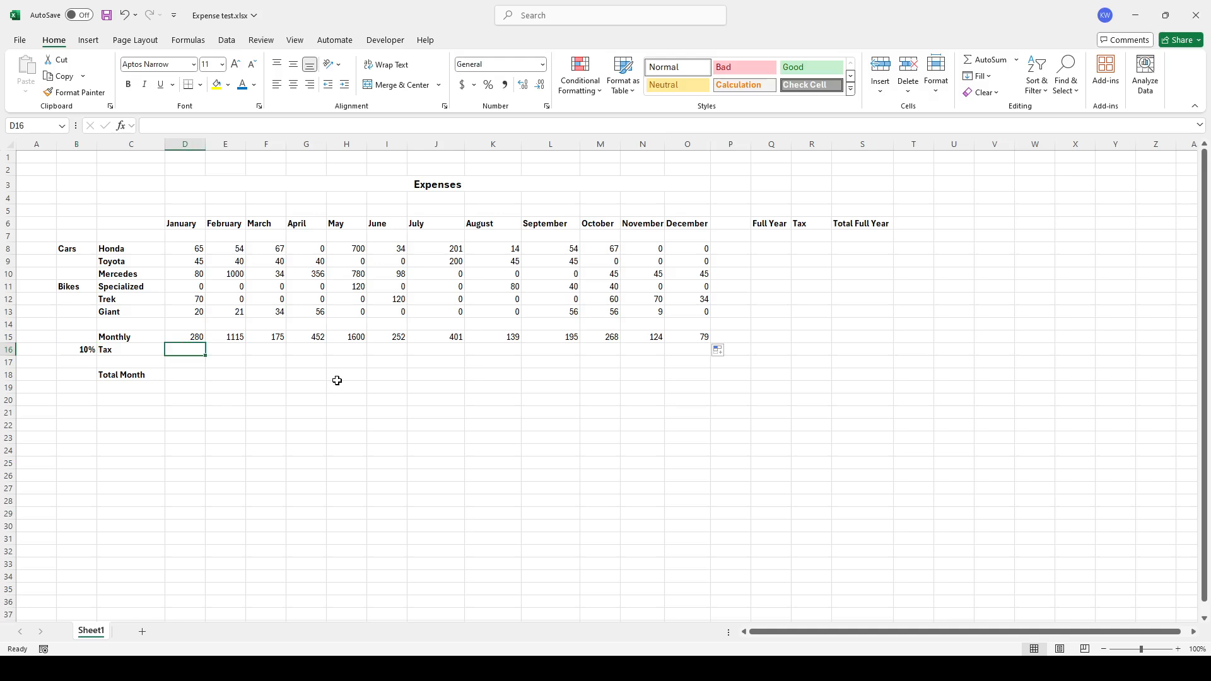
# Calculate January's tax as the Monthly total multiplied by the 10% rate cell
pyautogui.click(177, 336)
pyautogui.click(188, 351)
pyautogui.write('=')
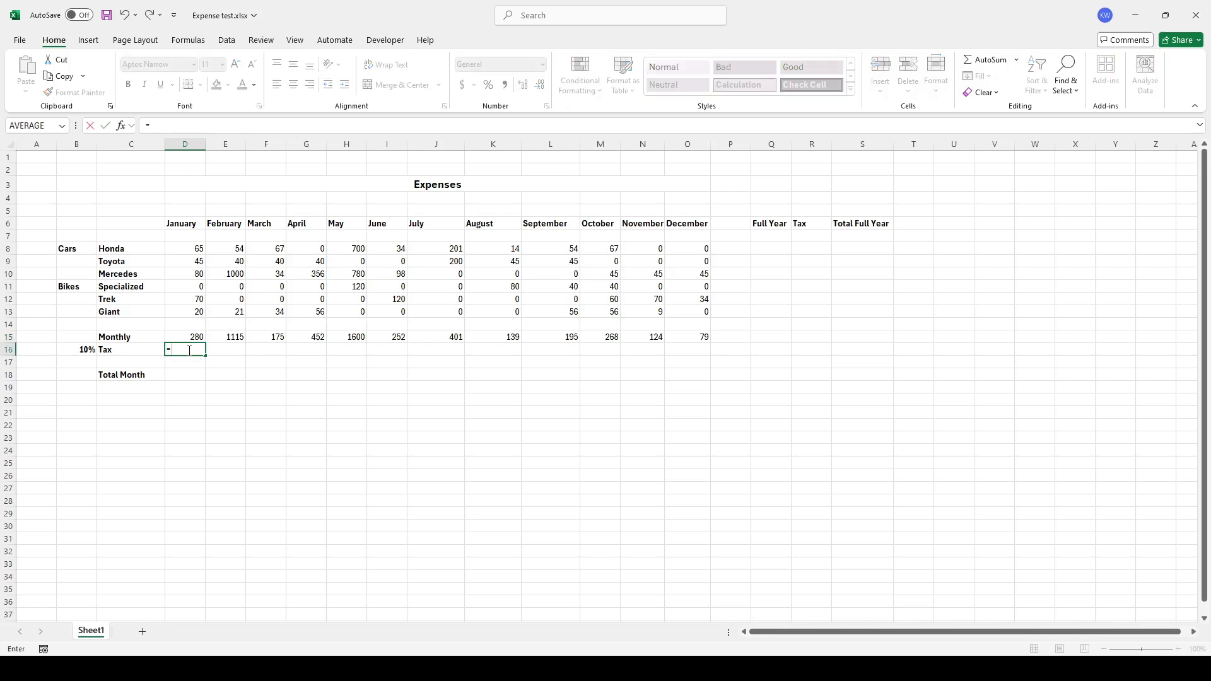
pyautogui.click(184, 337)
pyautogui.write('*')
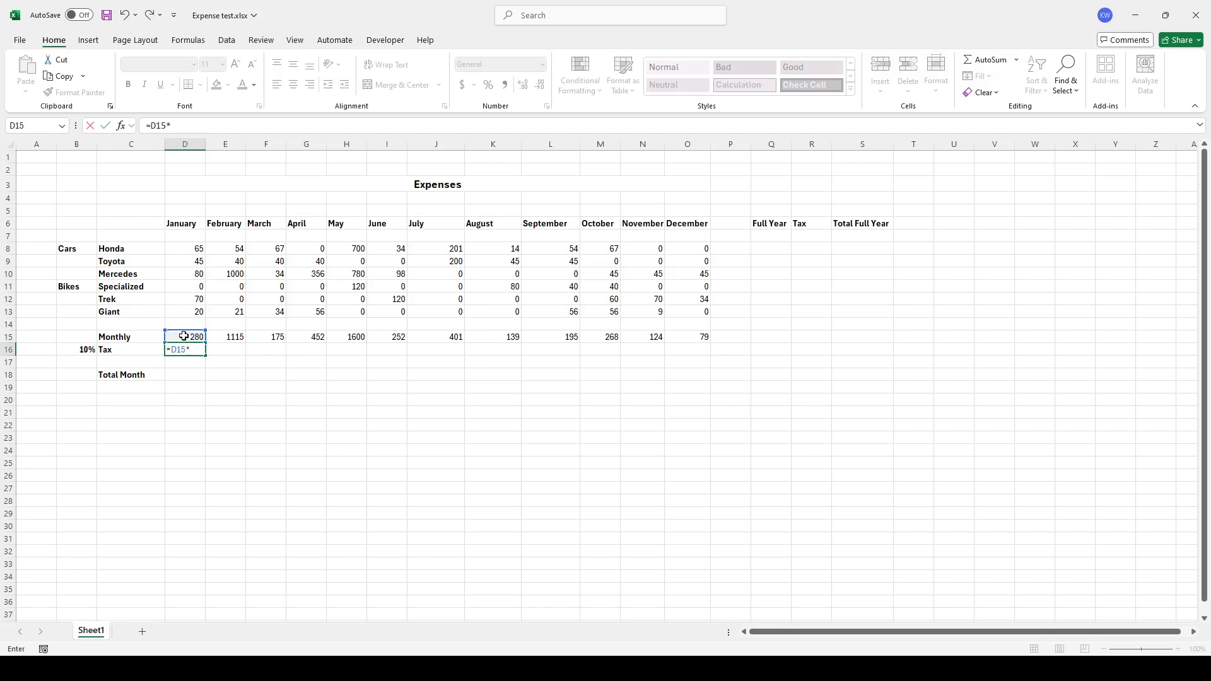
pyautogui.click(71, 350)
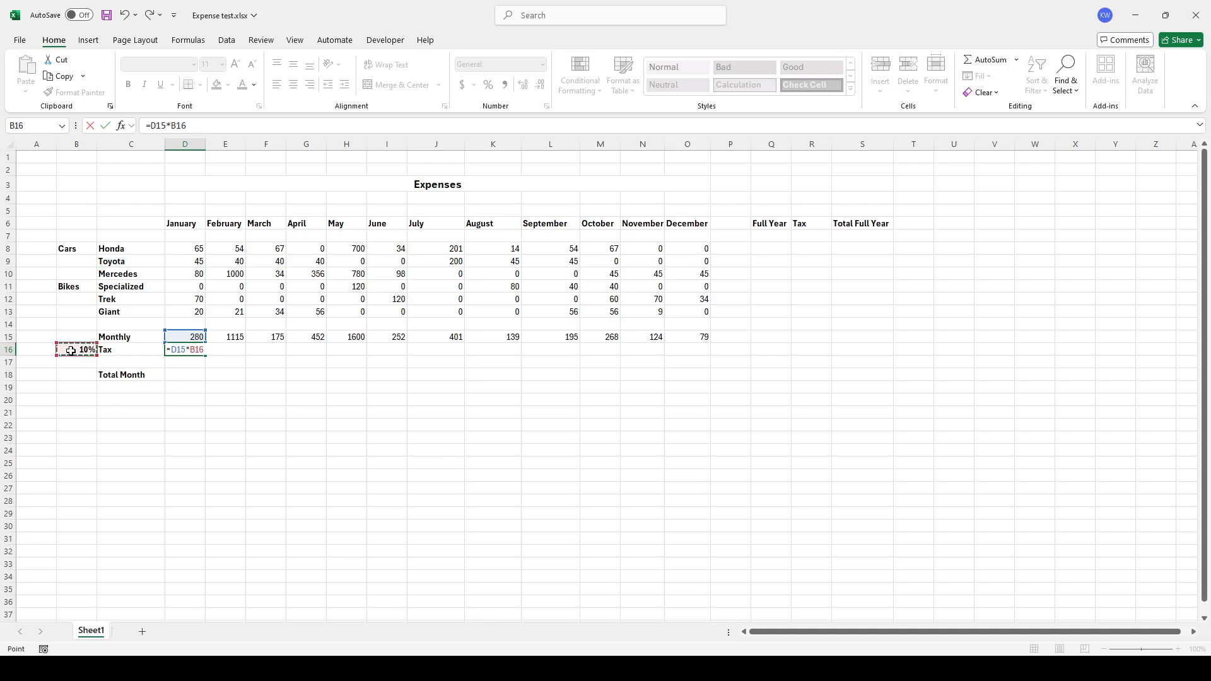
pyautogui.press('Return')
# Sum January's Monthly and Tax values in the Total Month row
pyautogui.click(185, 374)
pyautogui.write('=')
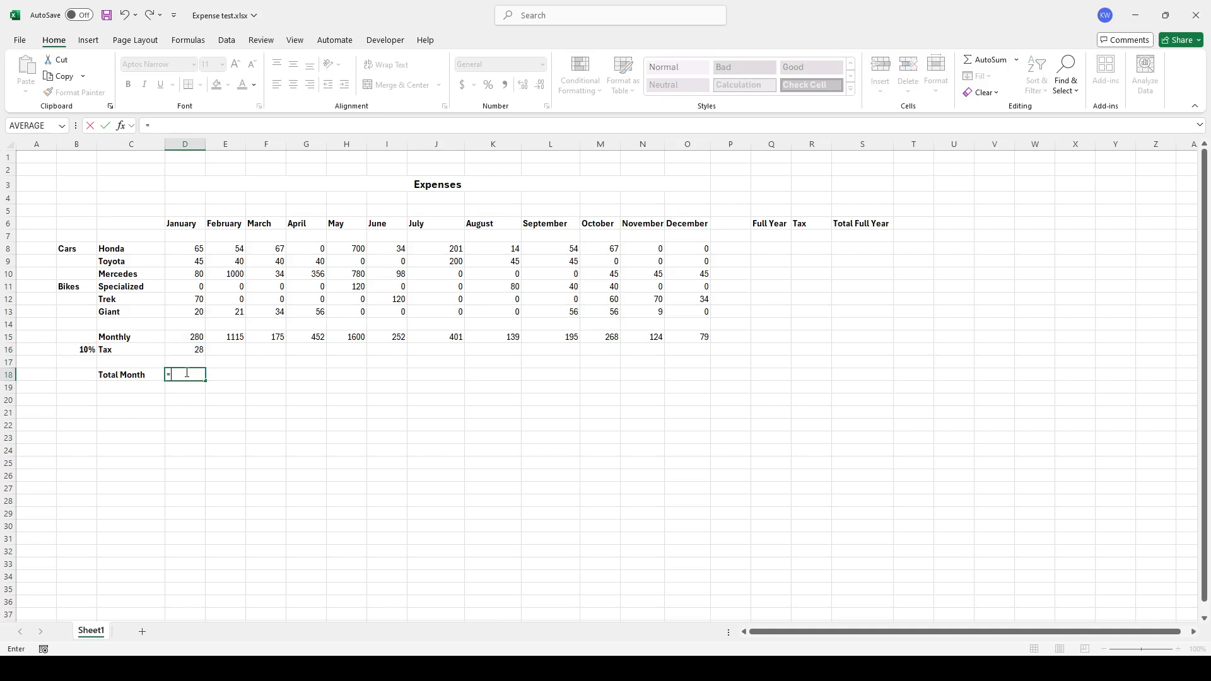
pyautogui.write('sum(')
pyautogui.moveTo(183, 337); pyautogui.dragTo(183, 347)
pyautogui.press('Return')
pyautogui.press('Up')
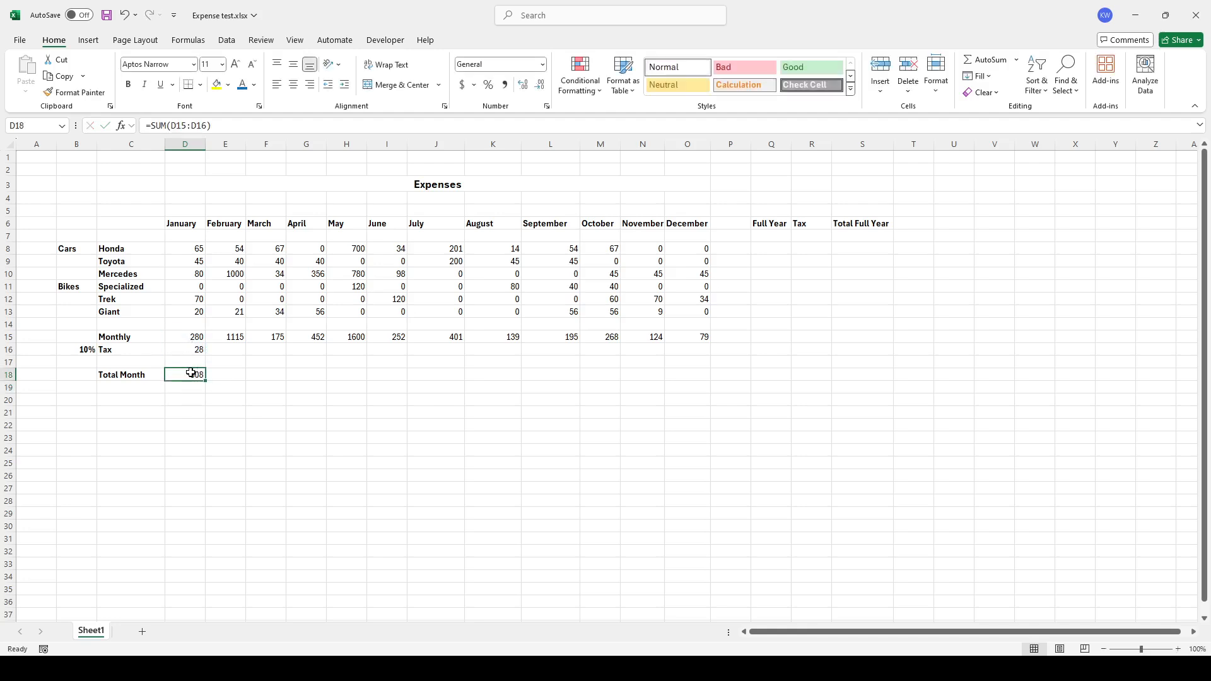
# Fill January's tax formula across the Tax row to December
pyautogui.click(201, 351)
pyautogui.moveTo(205, 357); pyautogui.dragTo(704, 352)
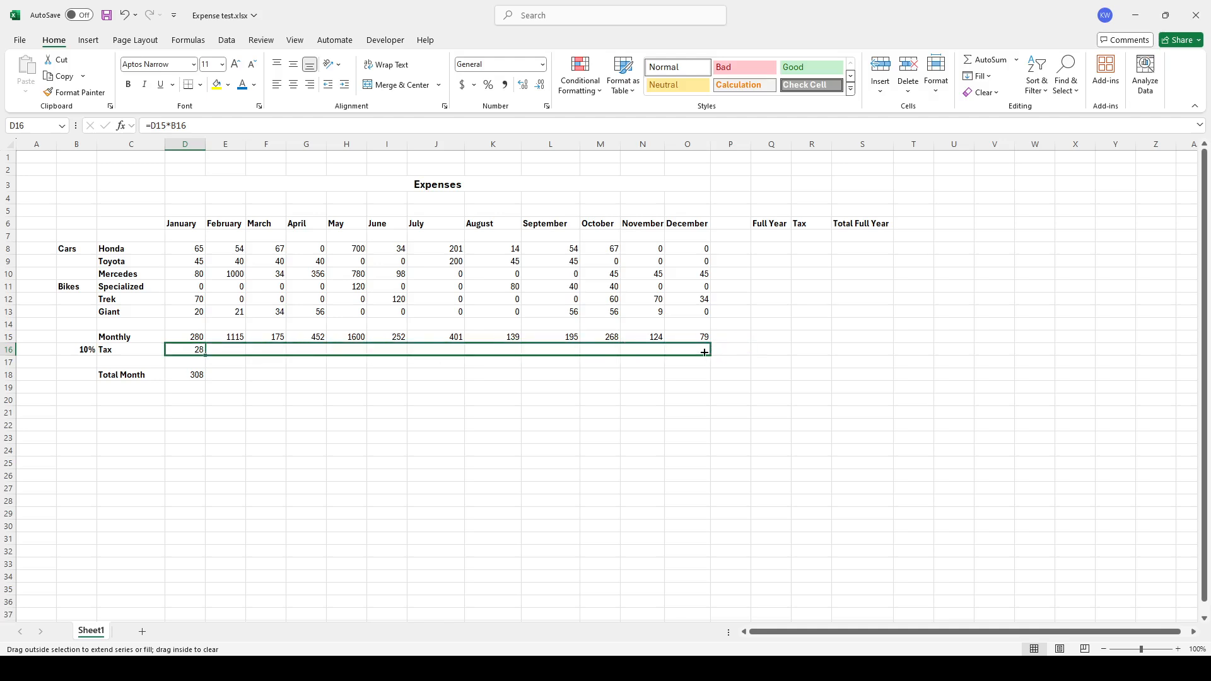
pyautogui.moveTo(705, 352); pyautogui.dragTo(705, 352)
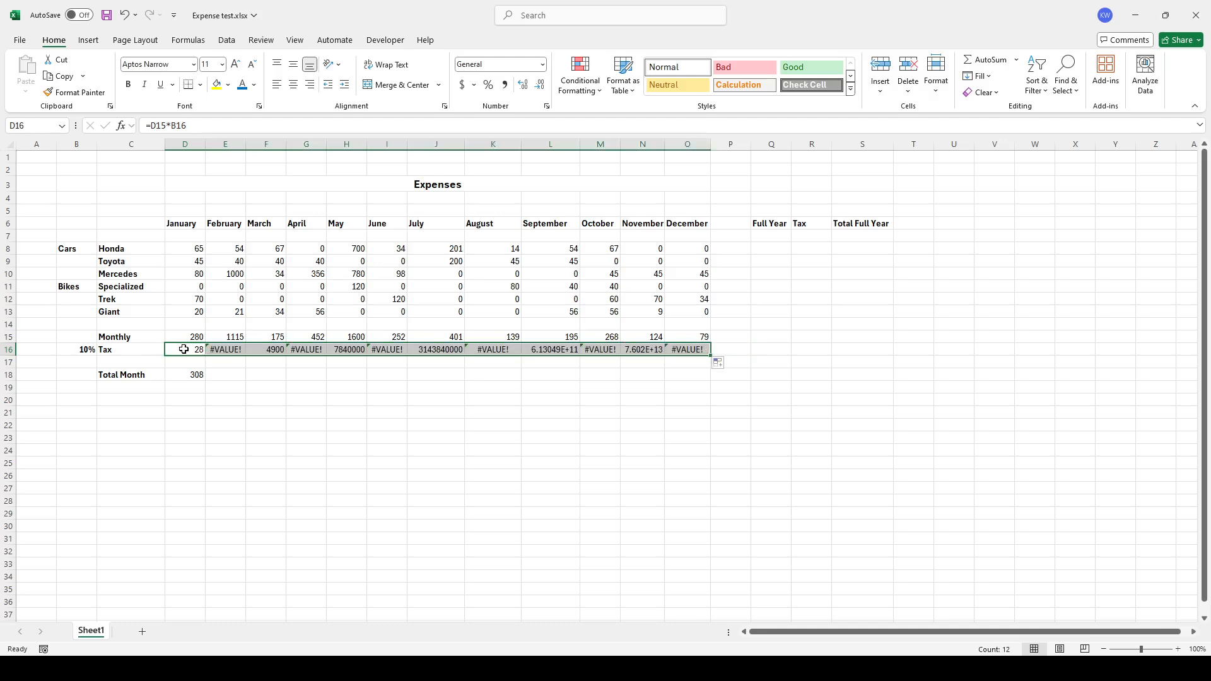
# Lock the column of the tax rate reference in January's tax formula as $B16
pyautogui.click(226, 349)
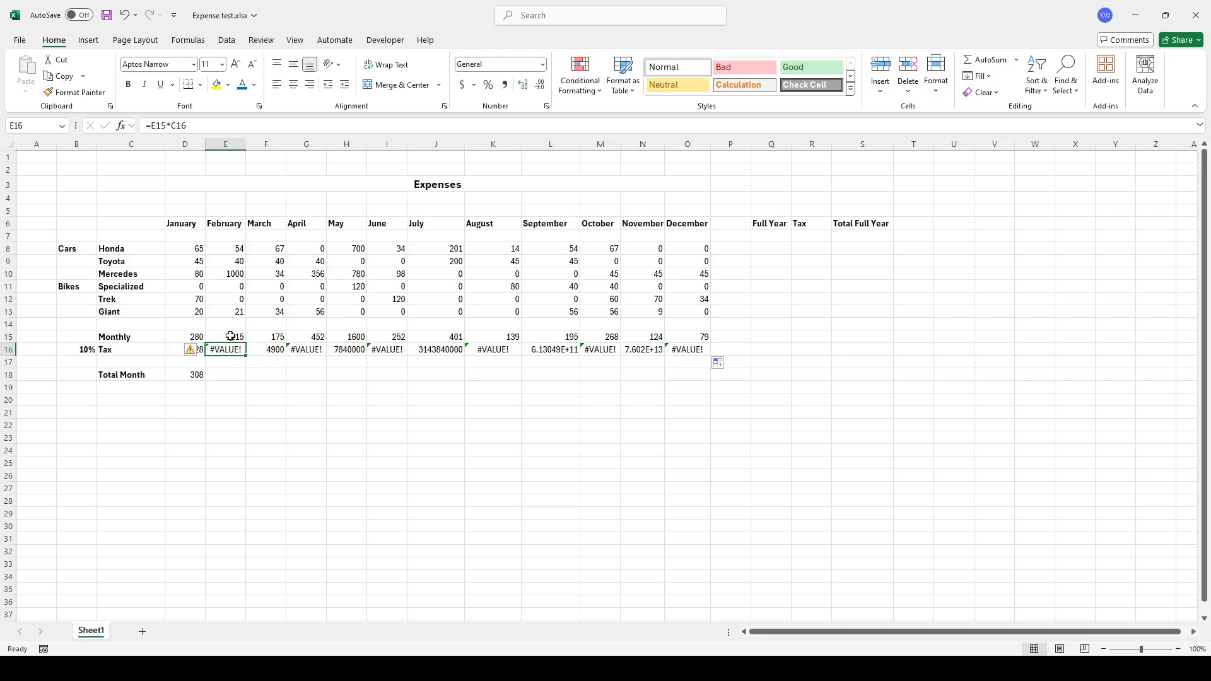
pyautogui.click(231, 336)
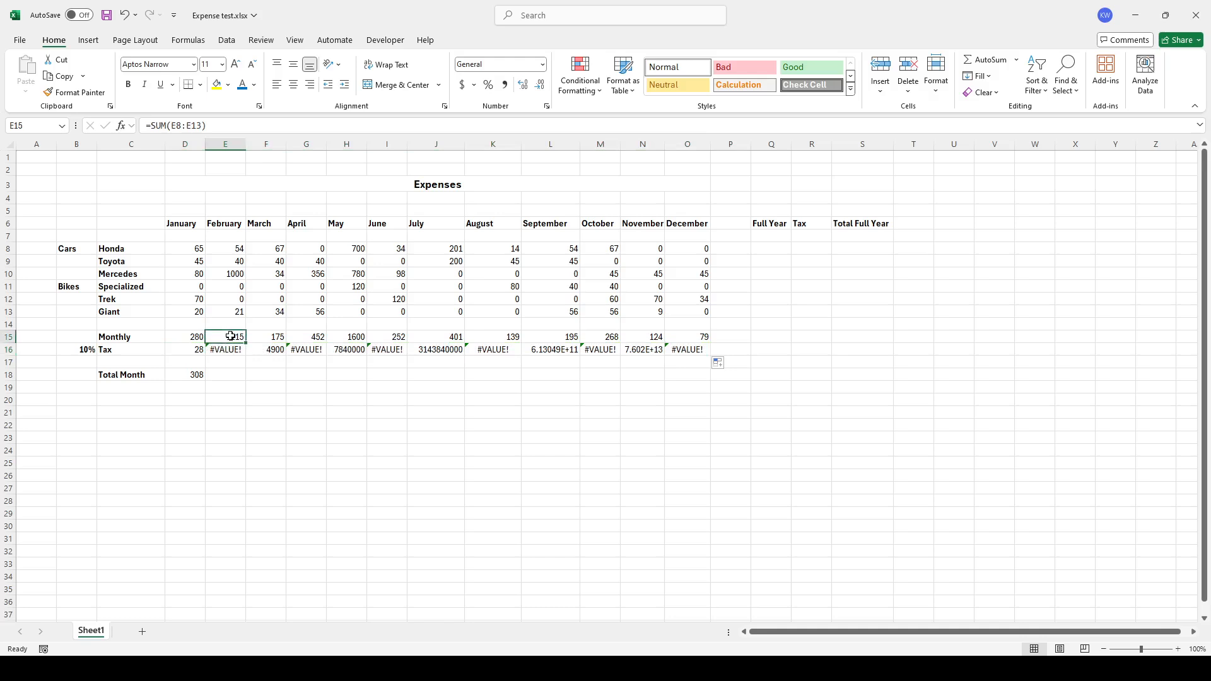
pyautogui.click(118, 349)
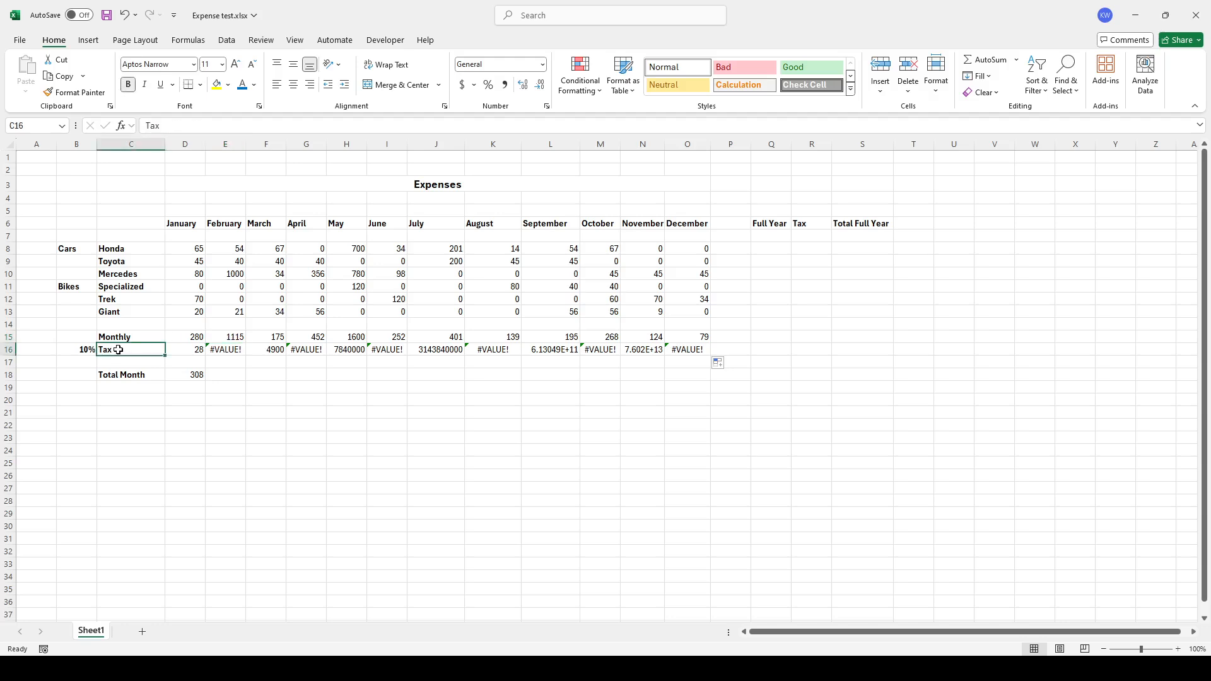
pyautogui.click(266, 349)
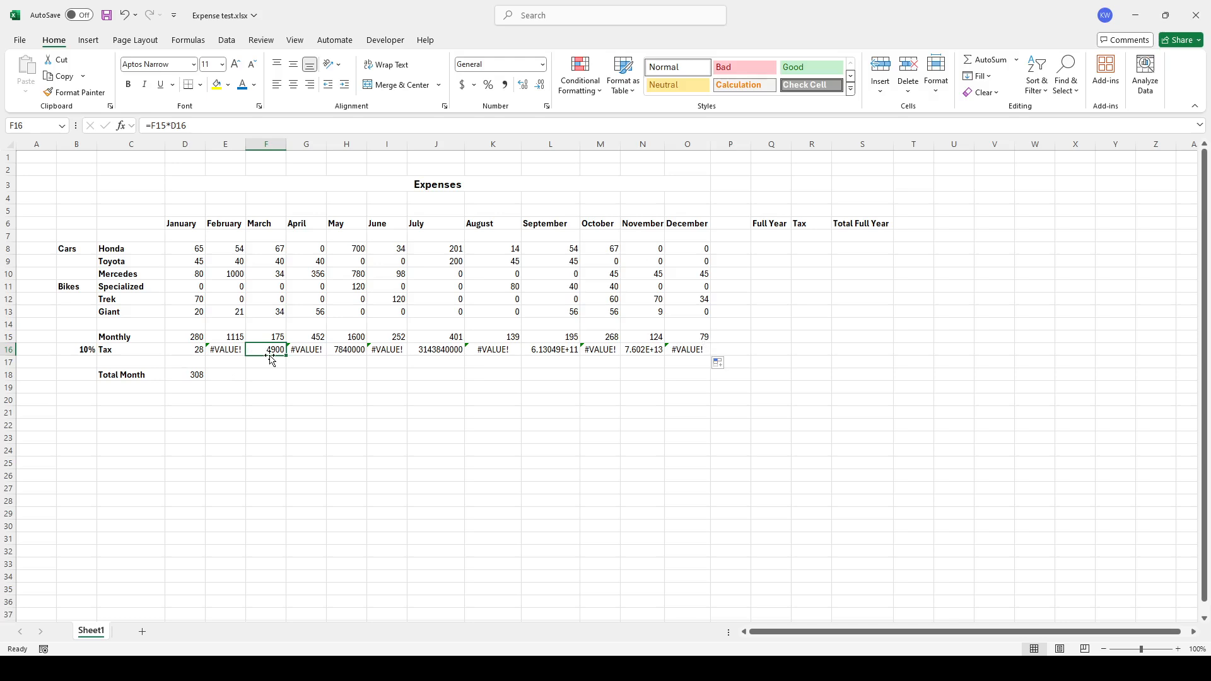
pyautogui.click(186, 351)
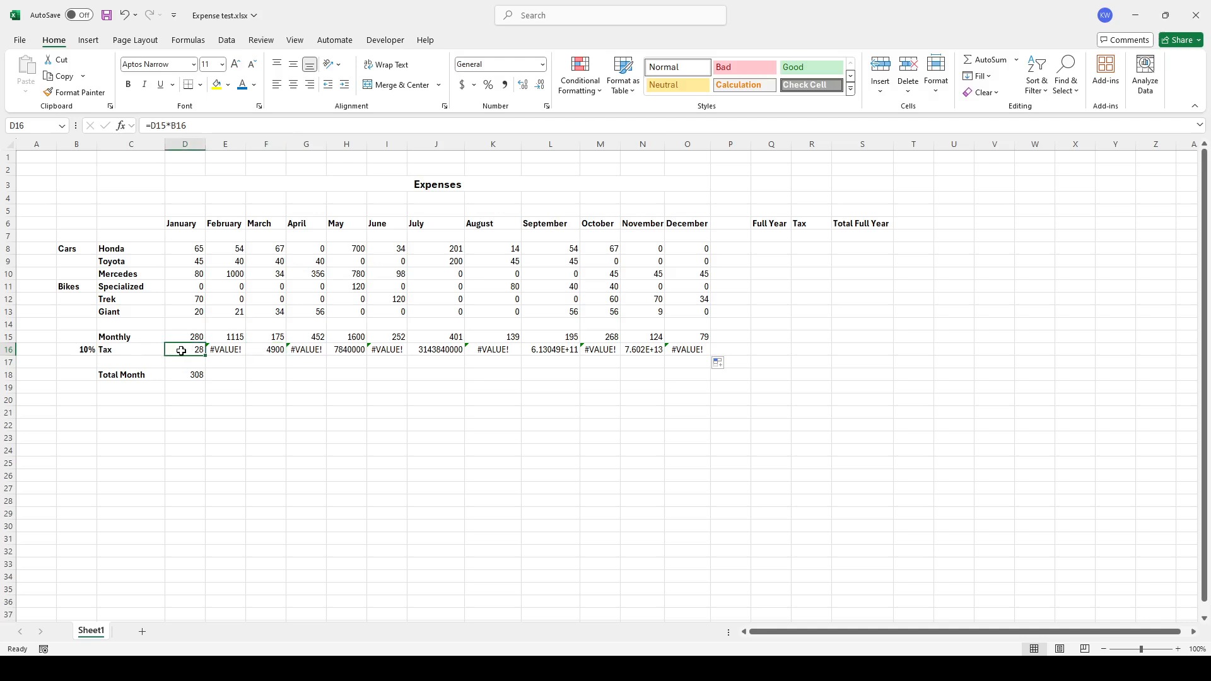
pyautogui.click(173, 125)
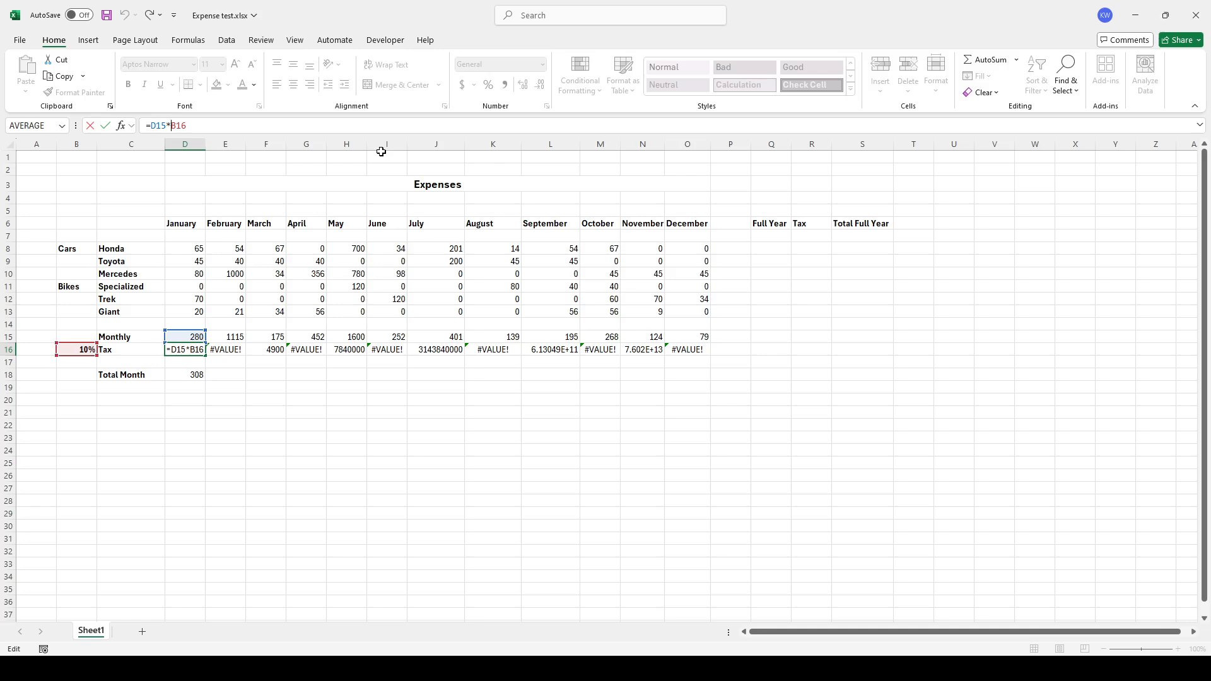
pyautogui.write('$')
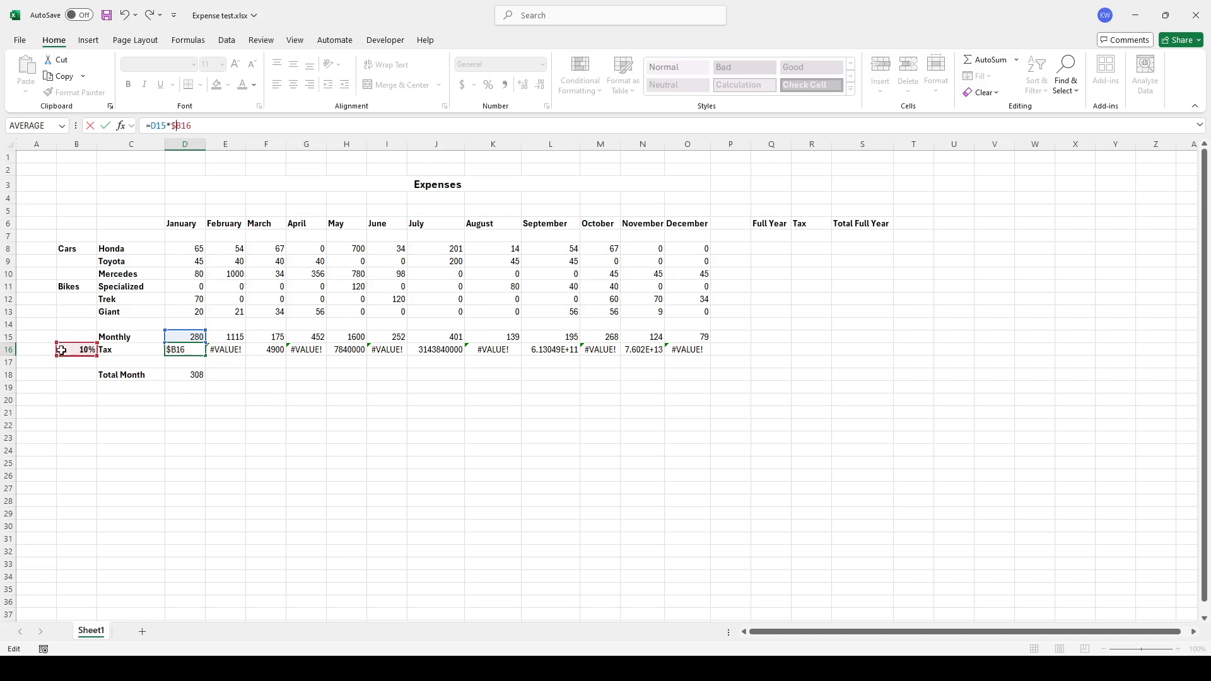
pyautogui.click(245, 377)
# Fill the corrected tax formula across the Tax row to December
pyautogui.click(188, 351)
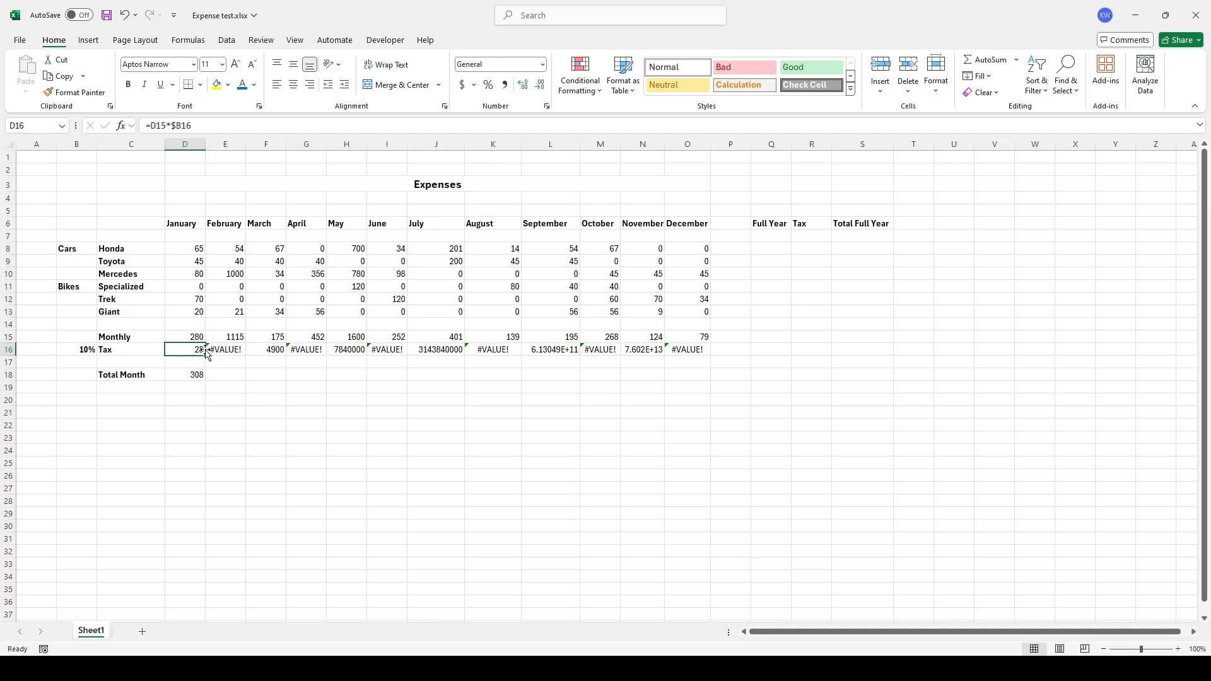
pyautogui.moveTo(205, 356); pyautogui.dragTo(706, 355)
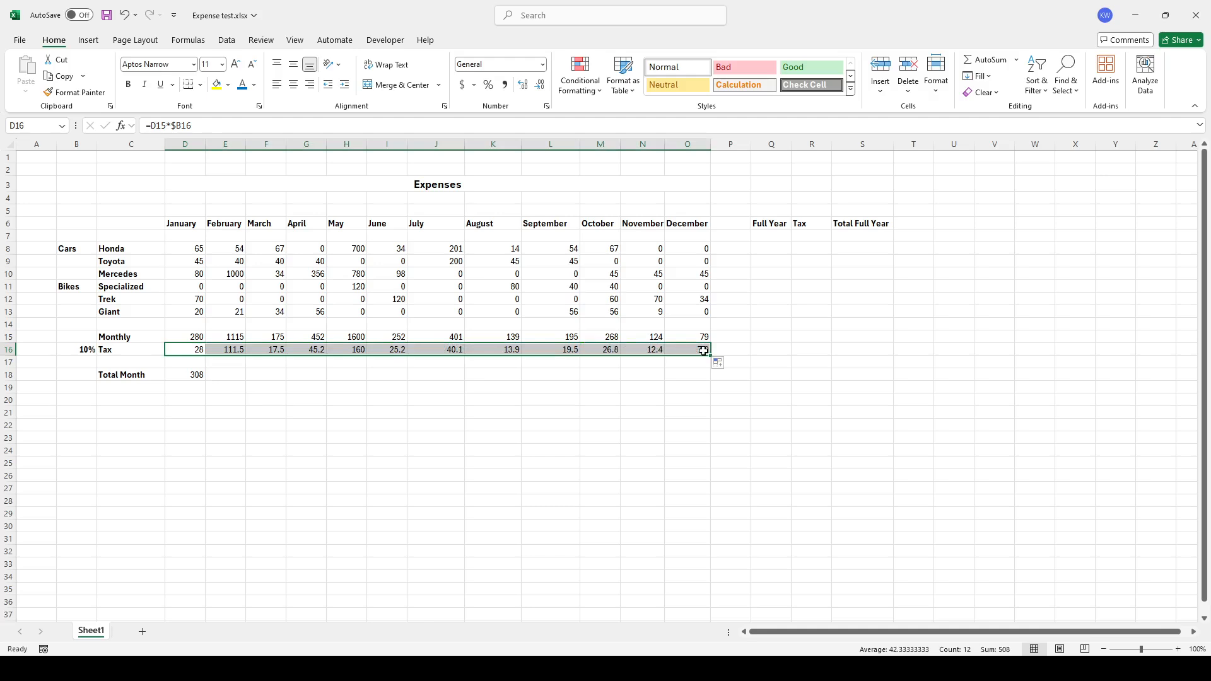
pyautogui.click(693, 361)
# Check the tax formula in each month's Tax cell
pyautogui.click(242, 349)
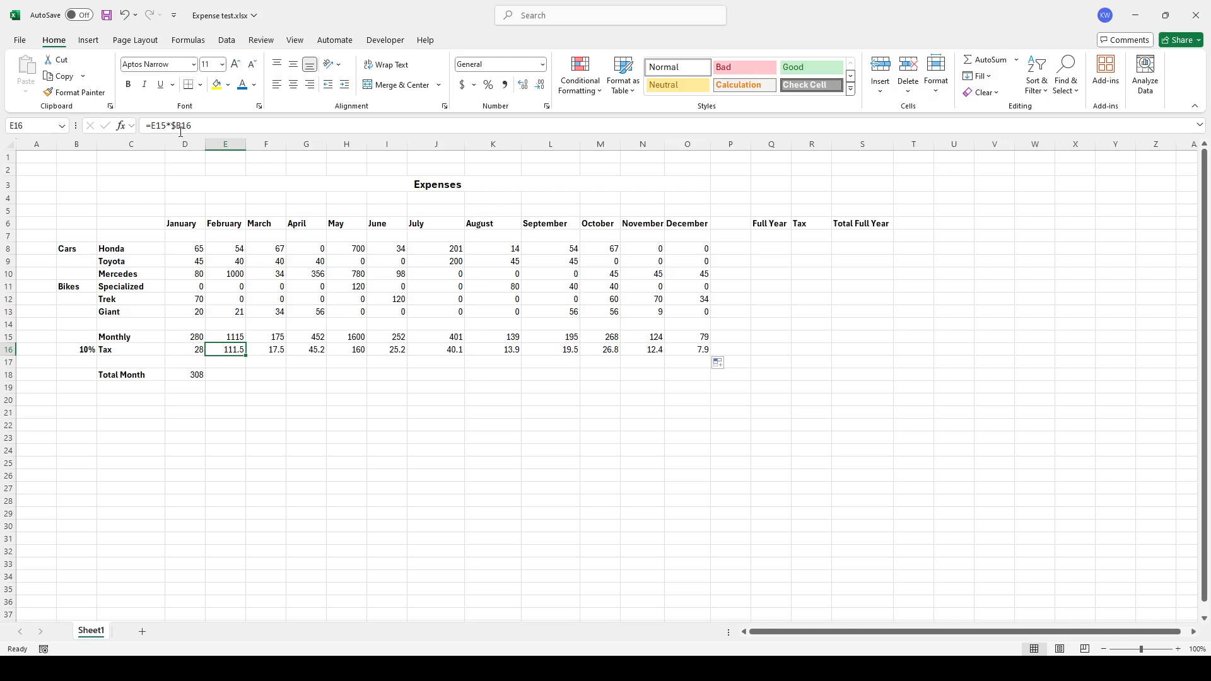
pyautogui.click(266, 351)
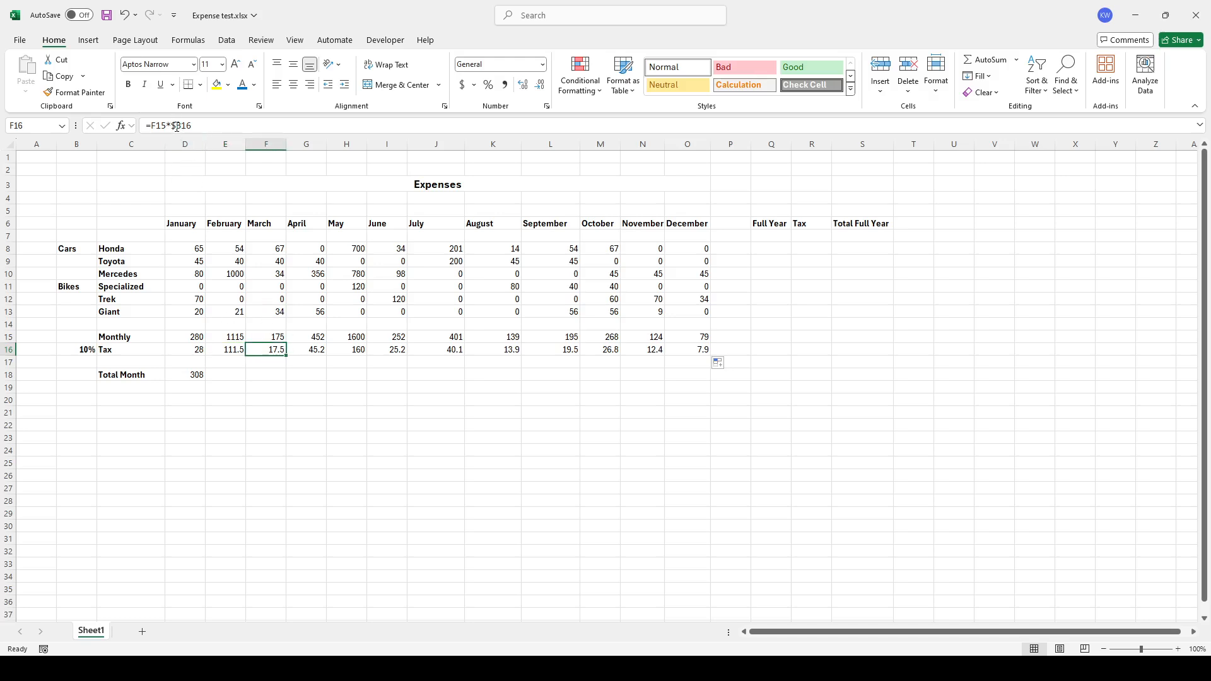
pyautogui.click(346, 354)
pyautogui.click(392, 351)
pyautogui.click(441, 350)
pyautogui.click(512, 350)
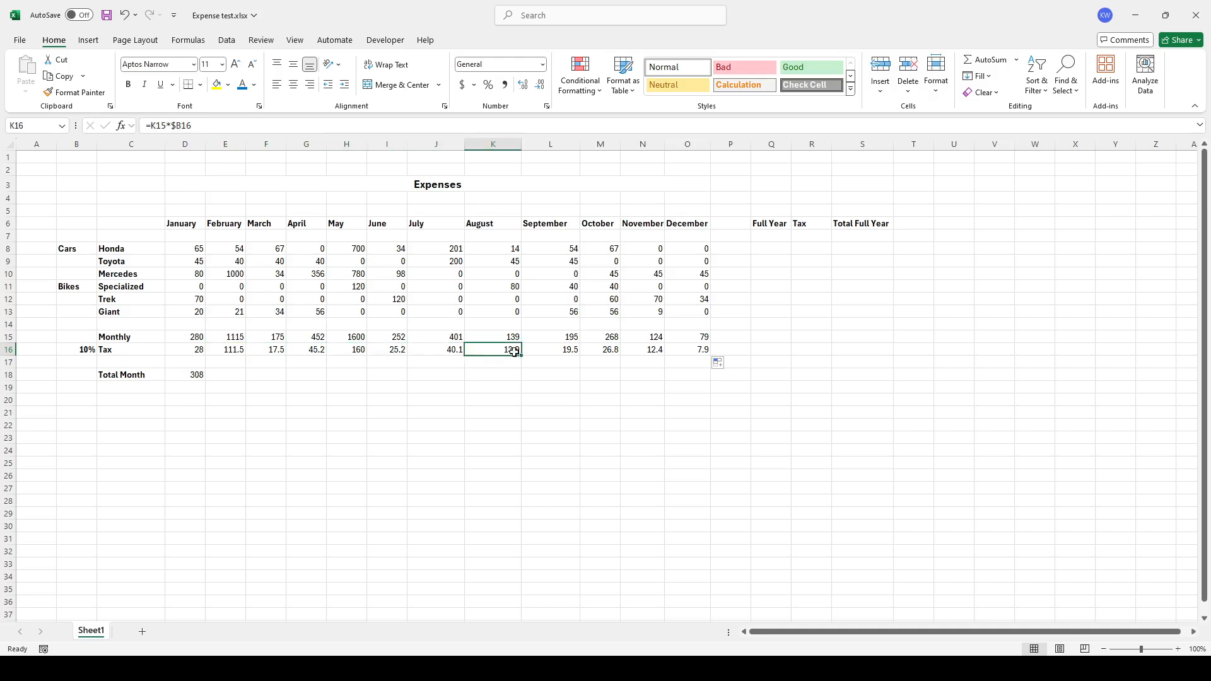
pyautogui.click(223, 350)
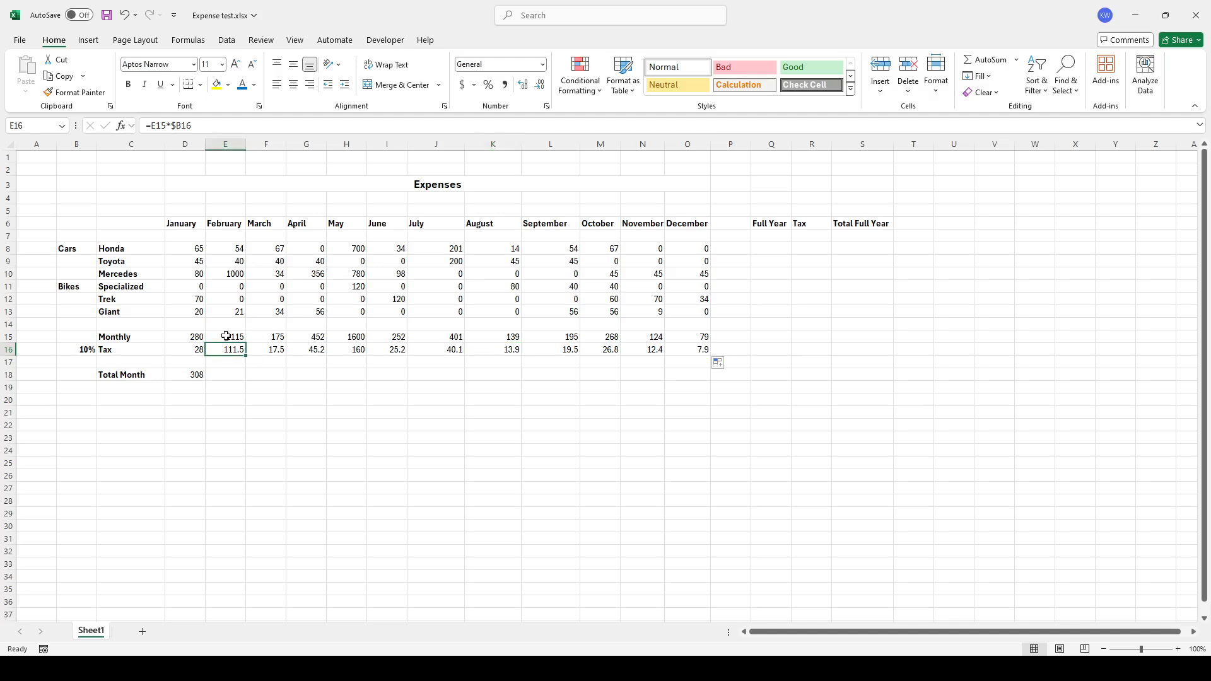
pyautogui.click(264, 350)
pyautogui.click(306, 350)
pyautogui.click(359, 351)
pyautogui.click(391, 350)
pyautogui.click(435, 350)
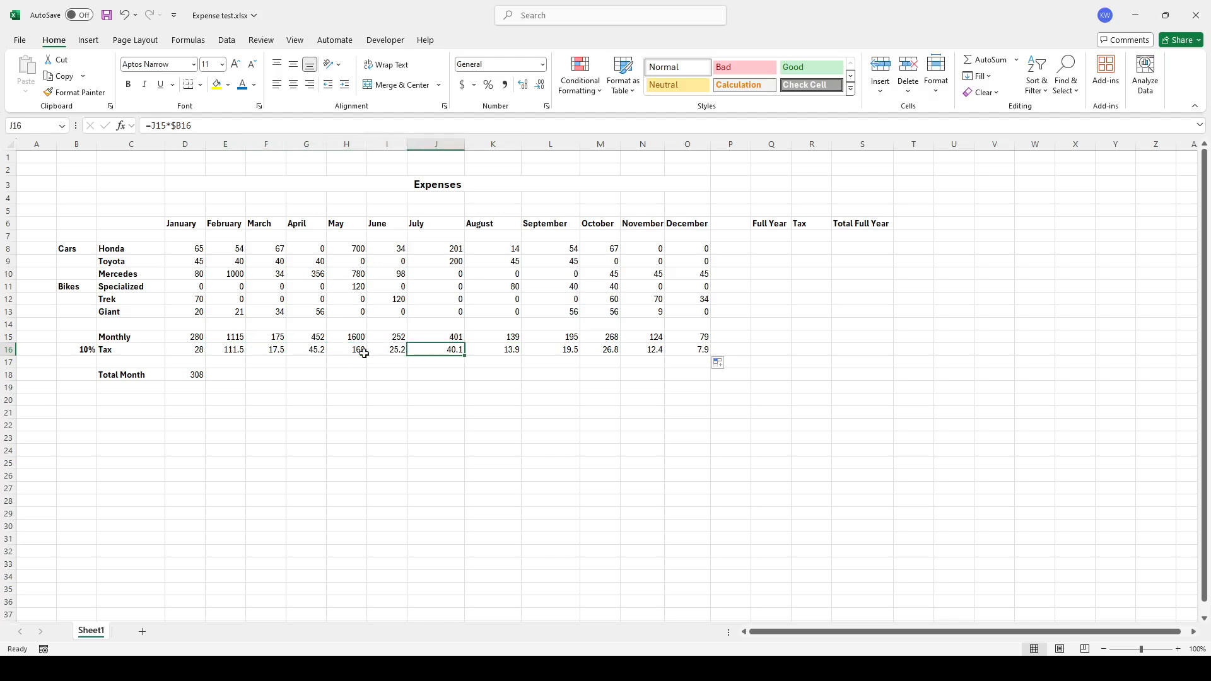
pyautogui.click(226, 351)
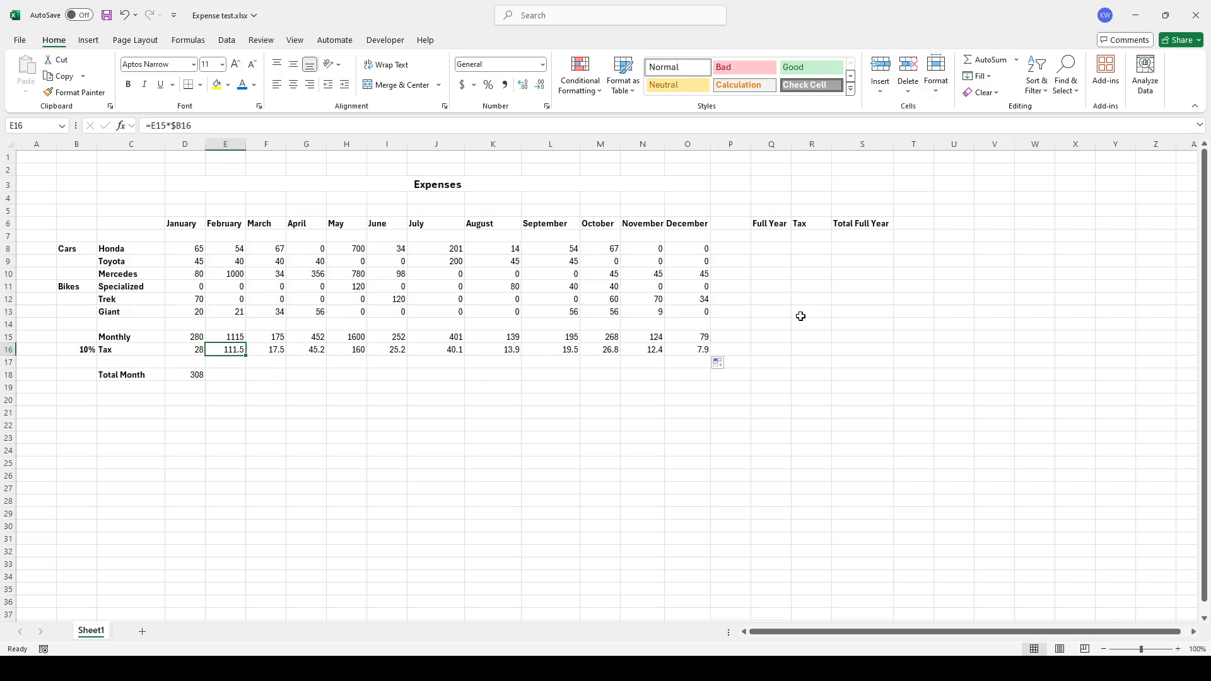
# Fill January's Total Month formula across the row to December and check which cells it adds
pyautogui.click(201, 376)
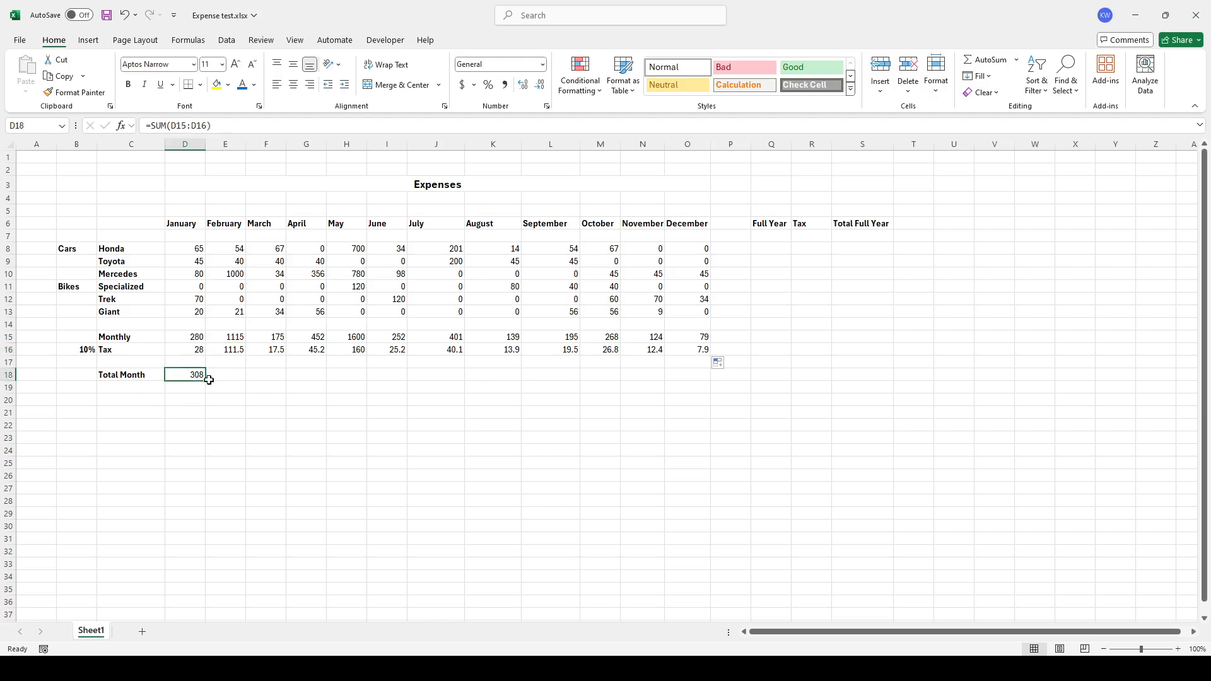
pyautogui.moveTo(205, 380); pyautogui.dragTo(695, 375)
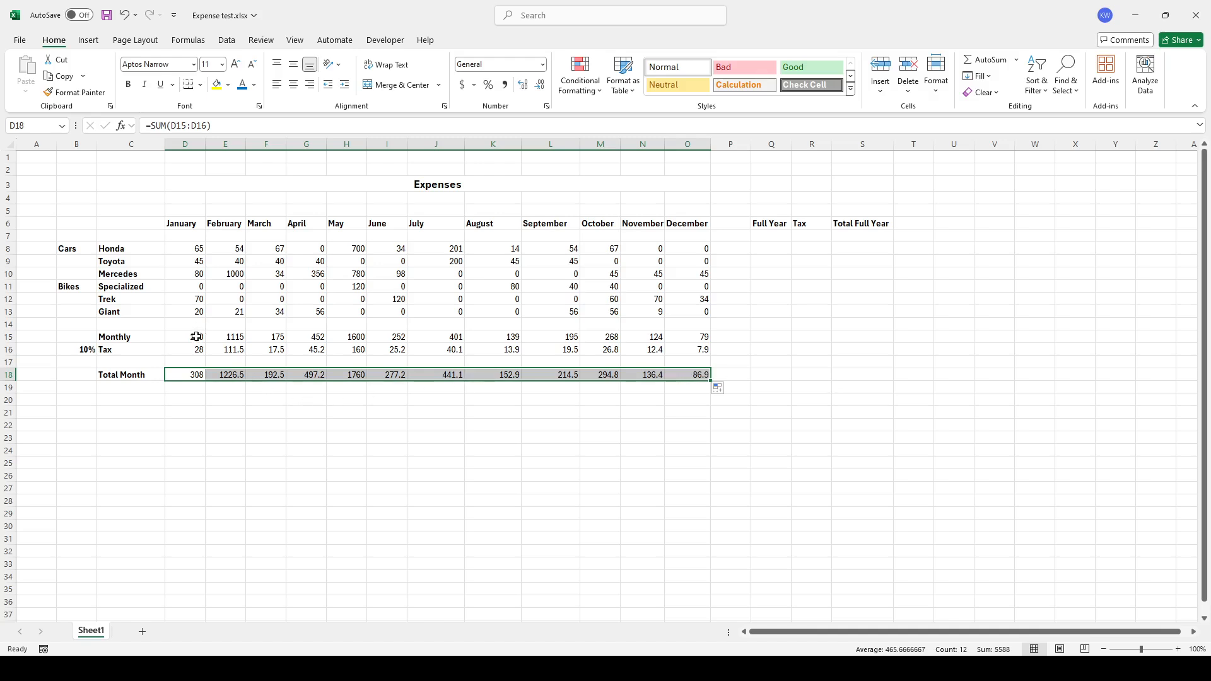
pyautogui.moveTo(198, 338); pyautogui.dragTo(196, 350)
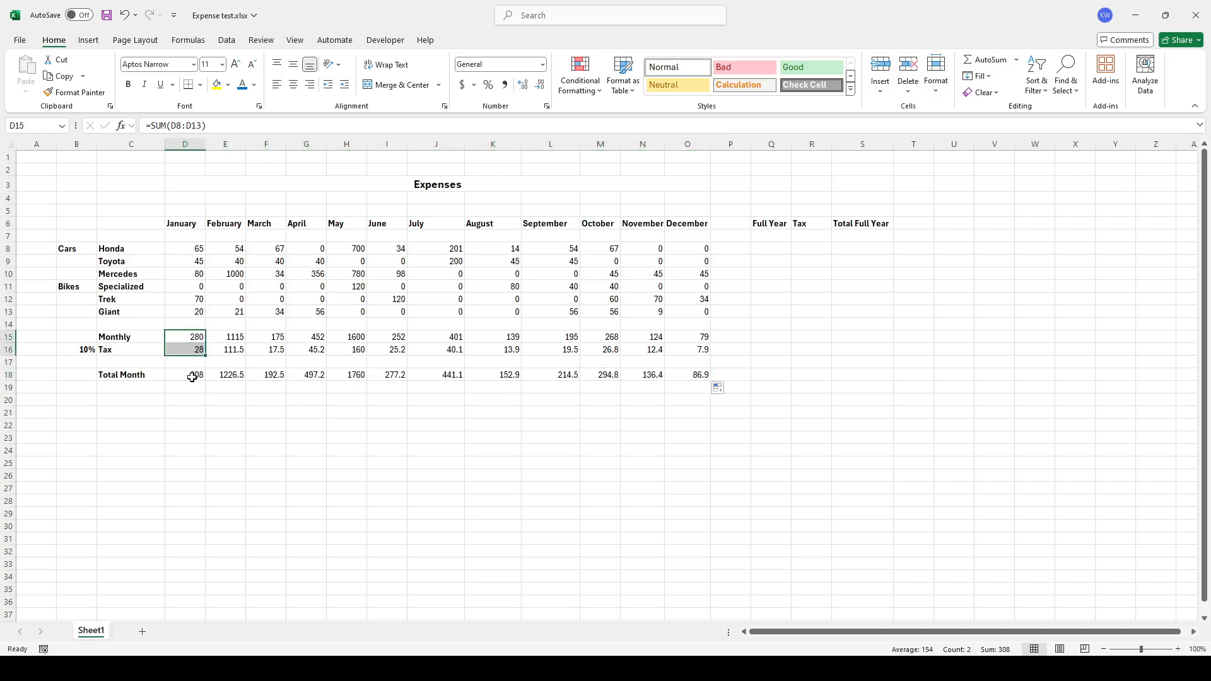
pyautogui.click(190, 376)
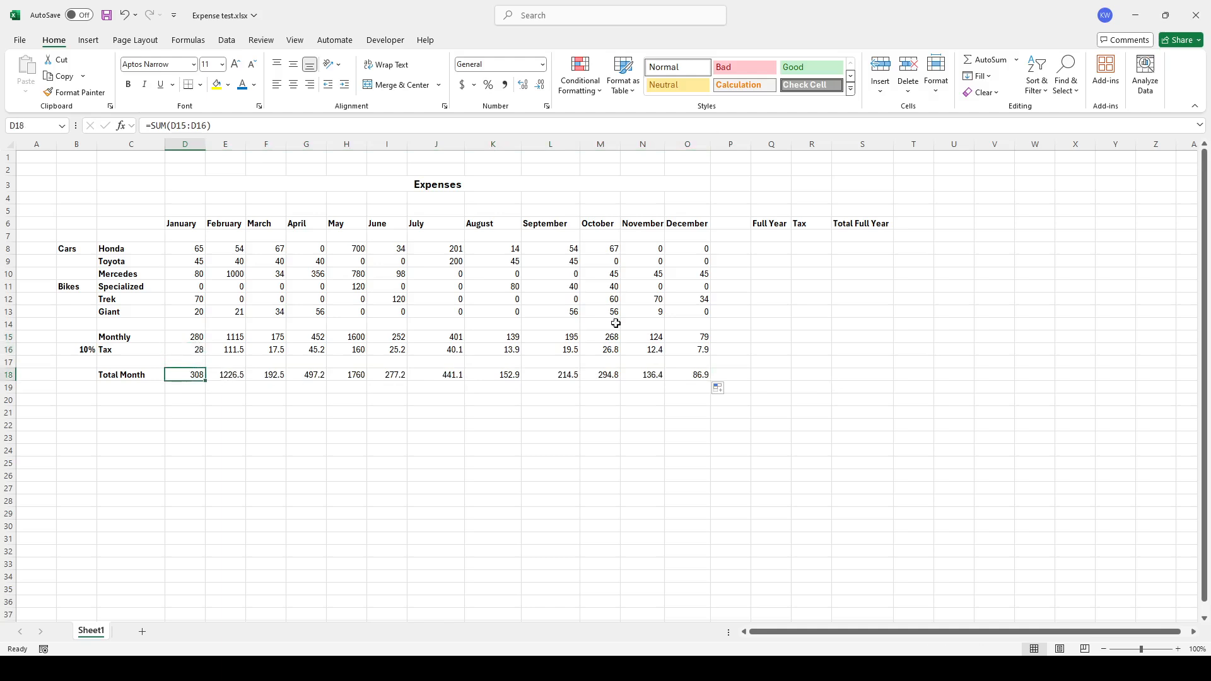
# Sum Honda's January to December expenses in its Full Year cell and fill the formula down to Giant
pyautogui.click(776, 245)
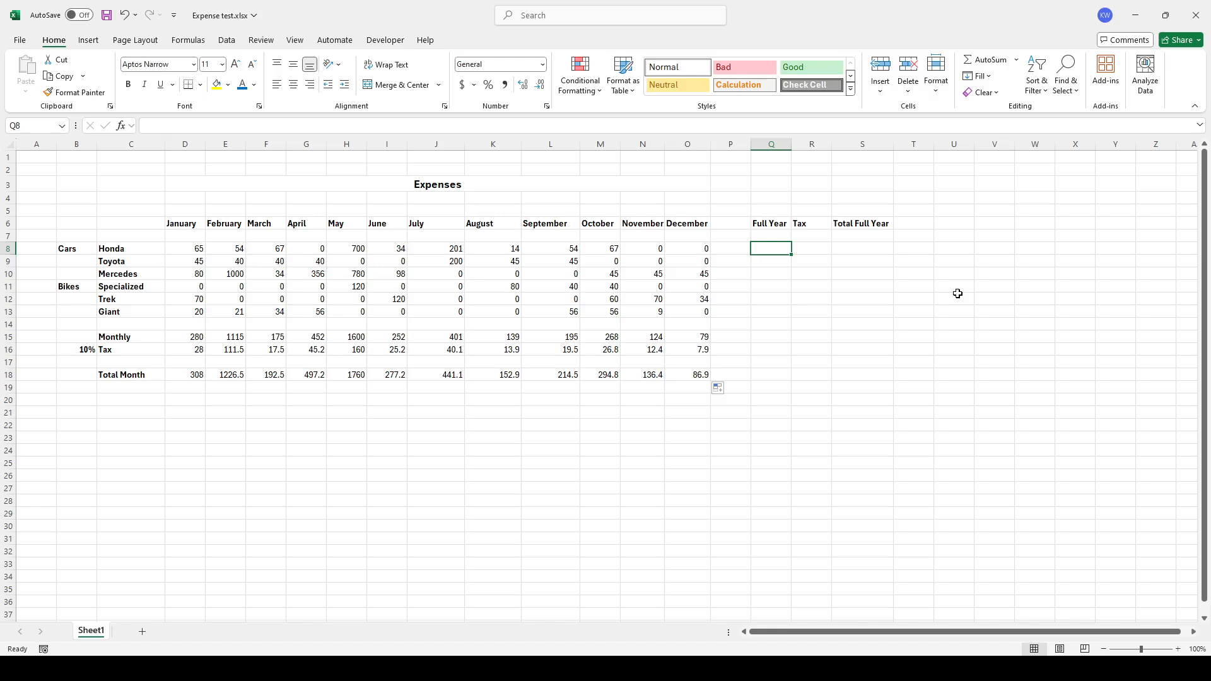
pyautogui.write('=sum(')
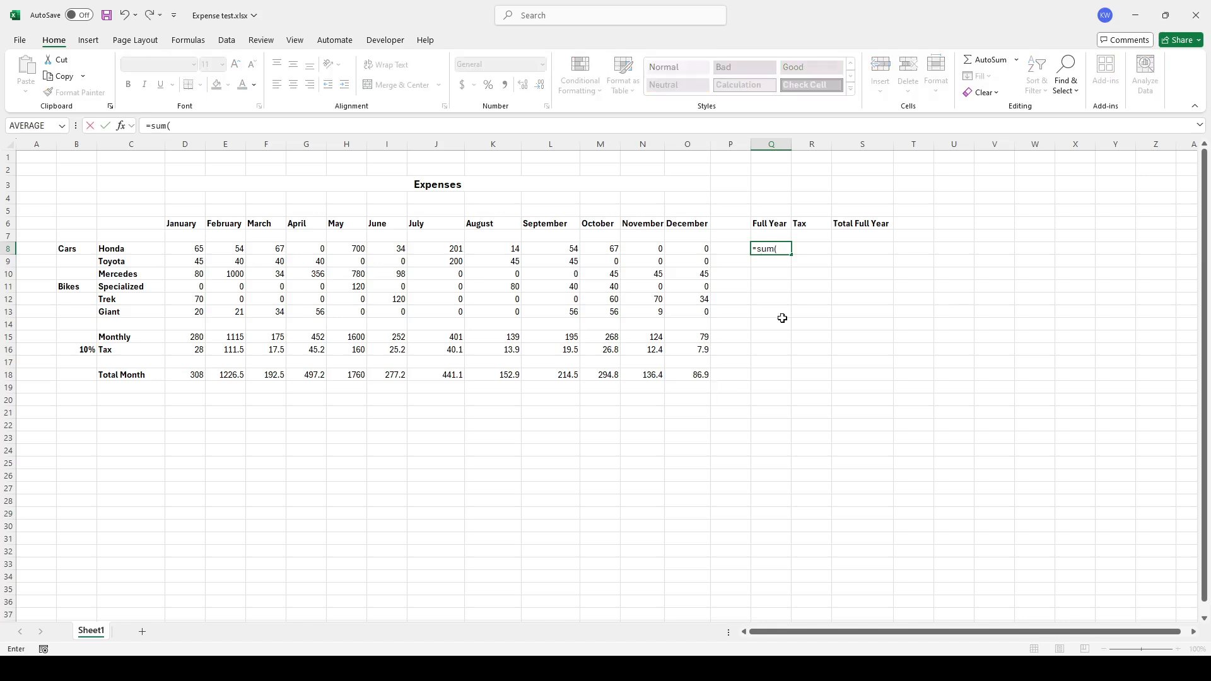
pyautogui.moveTo(182, 249); pyautogui.dragTo(680, 247)
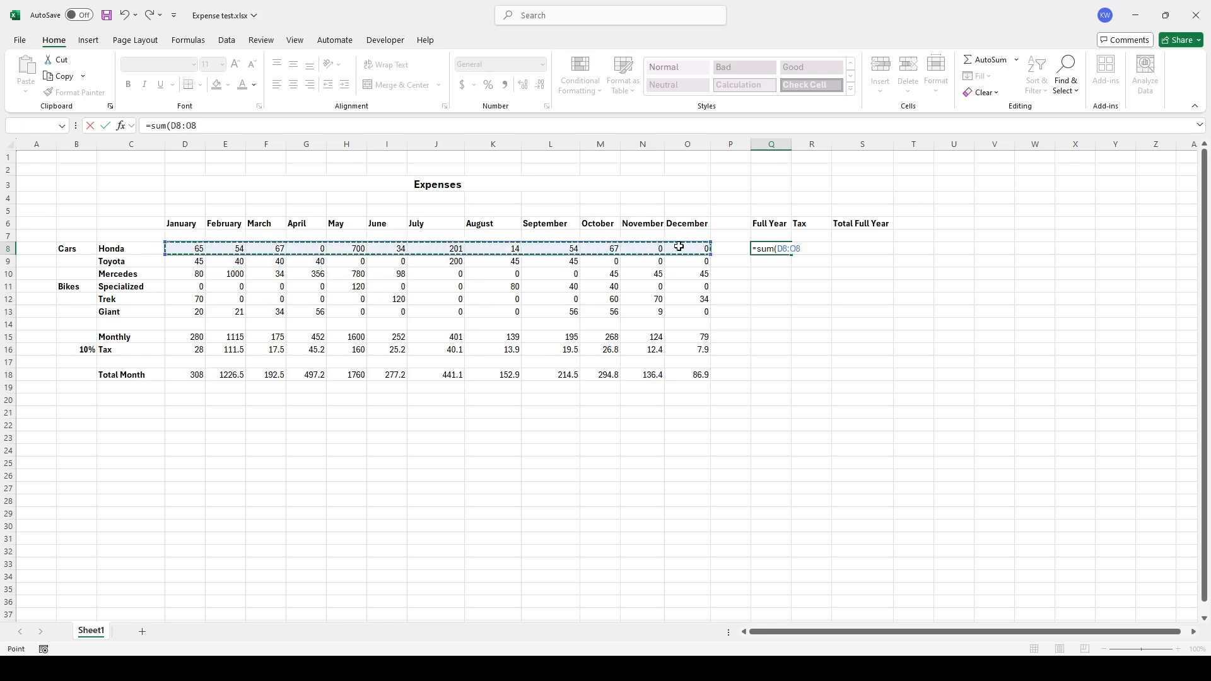
pyautogui.press('Return')
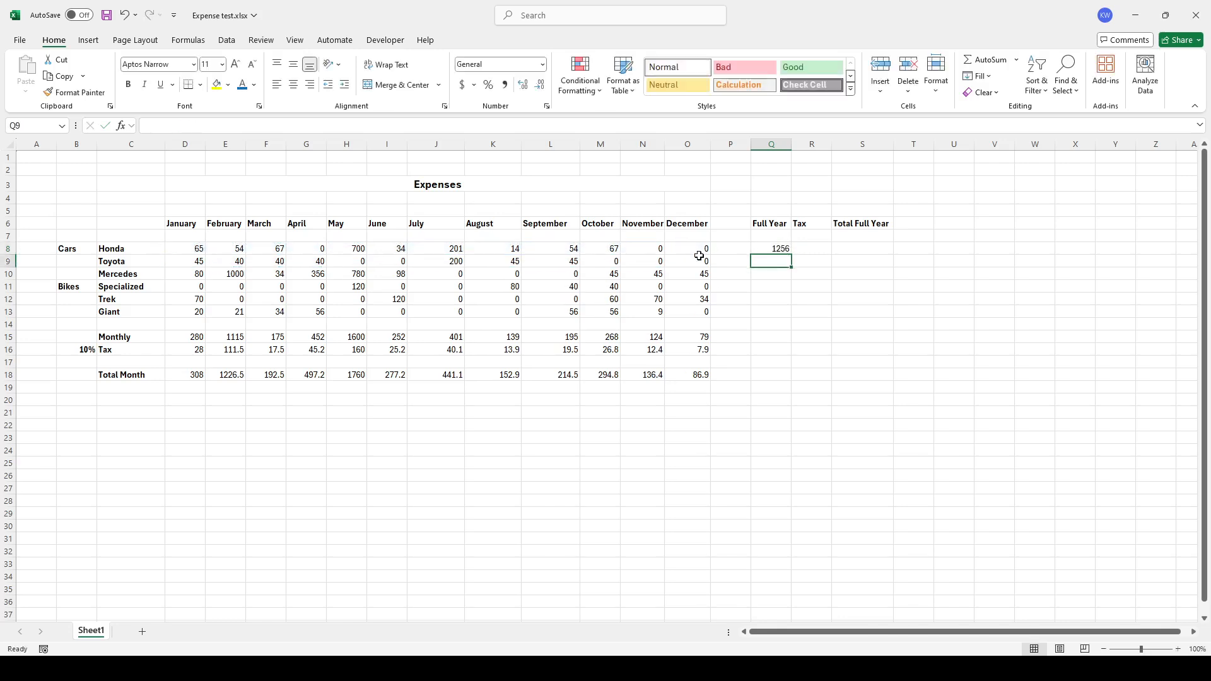
pyautogui.click(774, 250)
pyautogui.moveTo(794, 257); pyautogui.dragTo(787, 321)
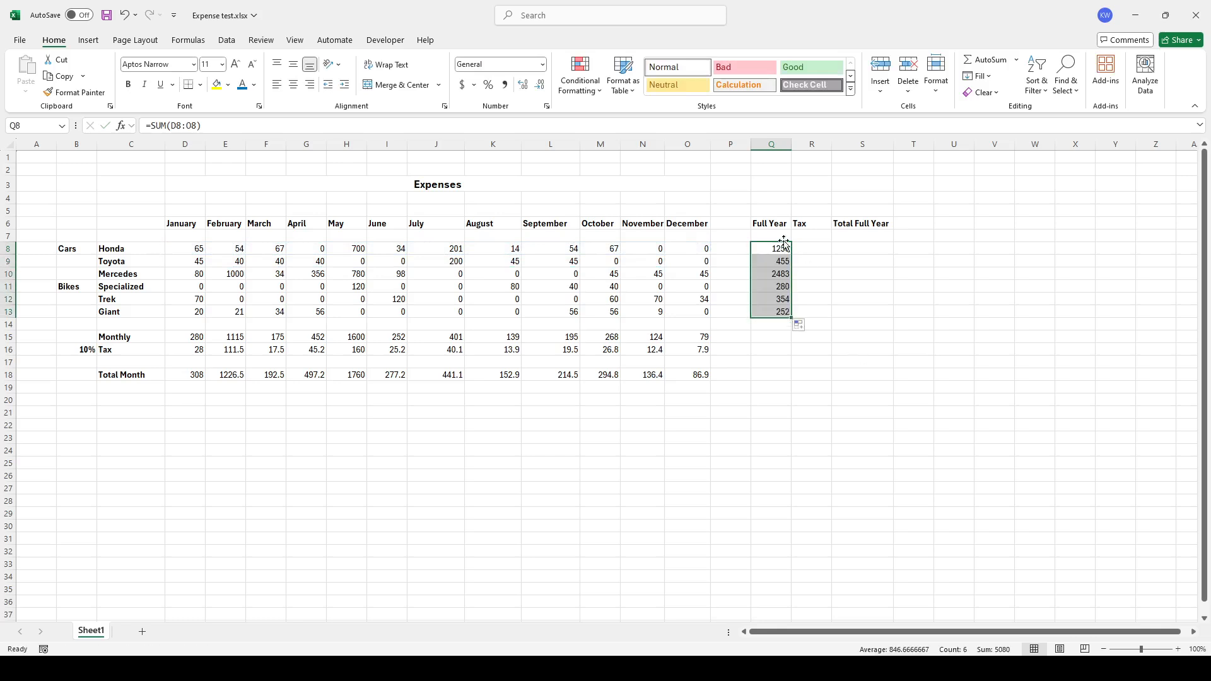
# Enter a tax formula in Honda's Full Year Tax cell multiplying its full-year total by the 10% rate cell
pyautogui.click(823, 248)
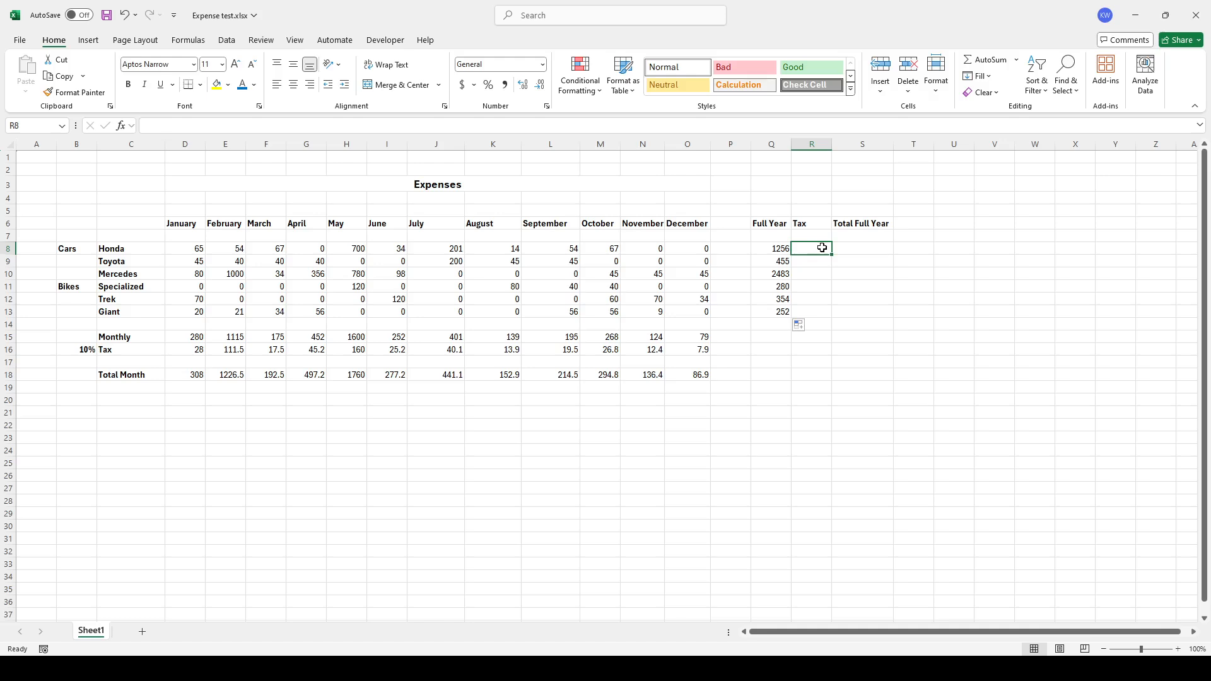
pyautogui.write('=')
pyautogui.click(776, 248)
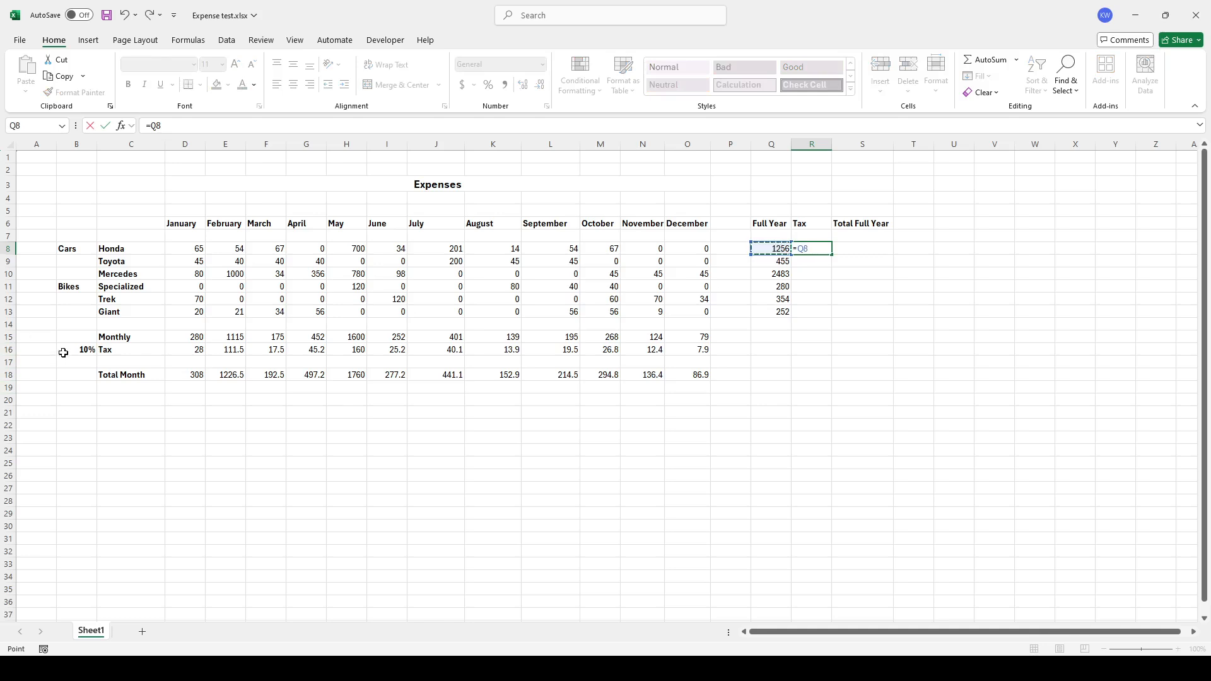
pyautogui.write('*')
pyautogui.click(80, 349)
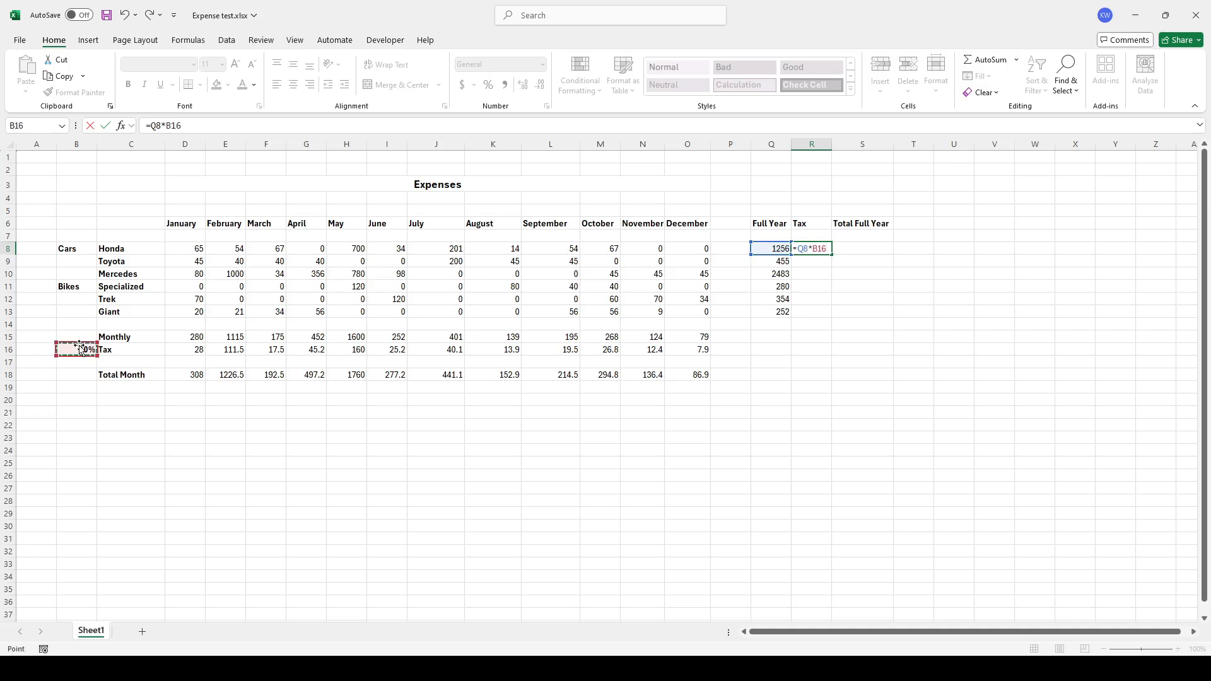
pyautogui.hotkey('ctrl', 'Return')
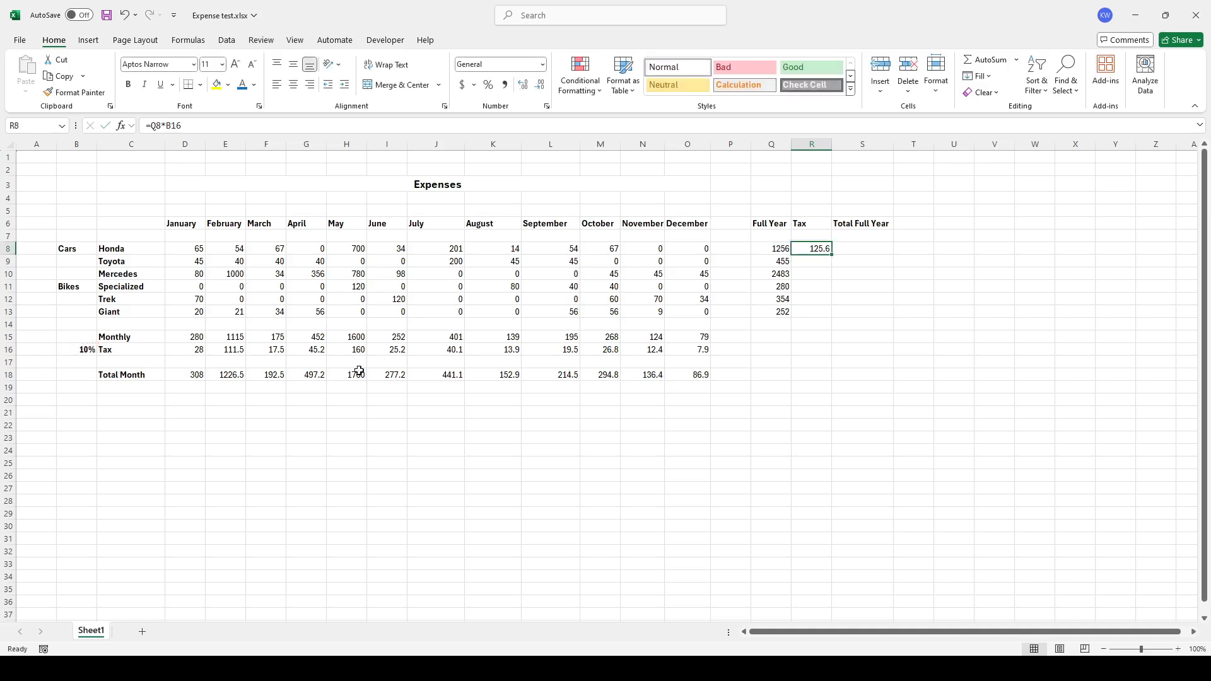
# Fill Honda's tax formula down the Tax column to Giant and inspect the copied references
pyautogui.moveTo(831, 254); pyautogui.dragTo(817, 320)
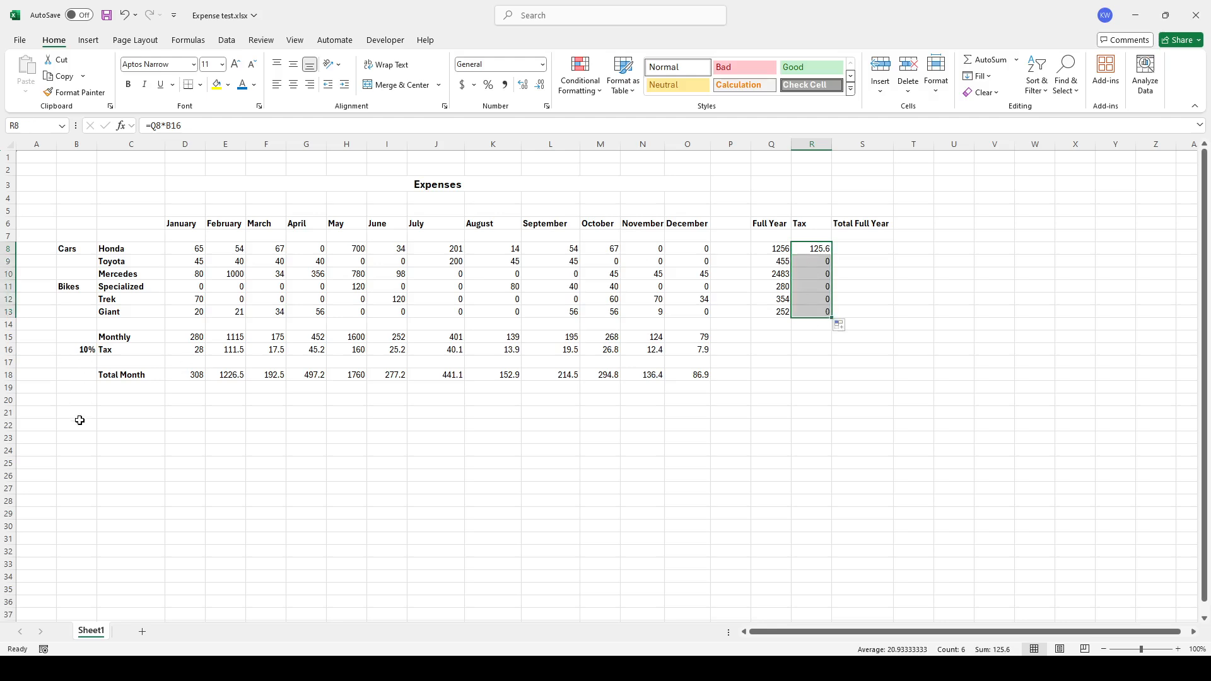
pyautogui.click(818, 262)
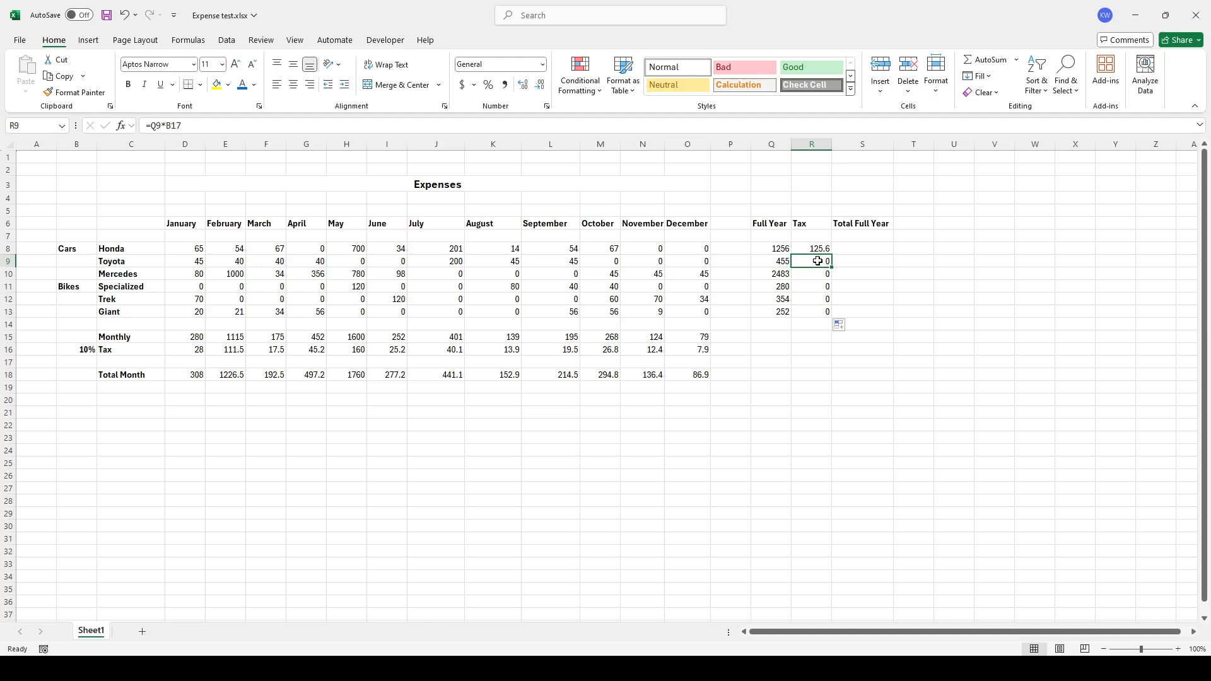
pyautogui.click(72, 360)
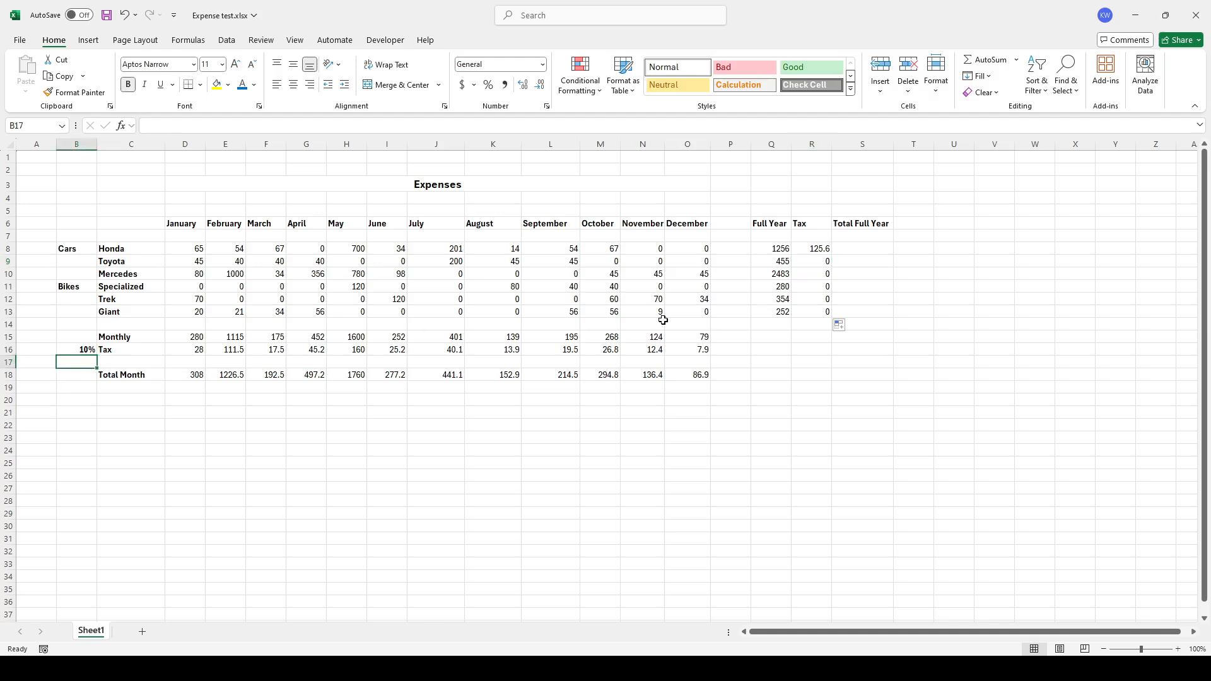
pyautogui.click(815, 276)
# Lock the row of the tax rate reference in Honda's full-year tax formula as B$16
pyautogui.click(815, 249)
pyautogui.click(173, 124)
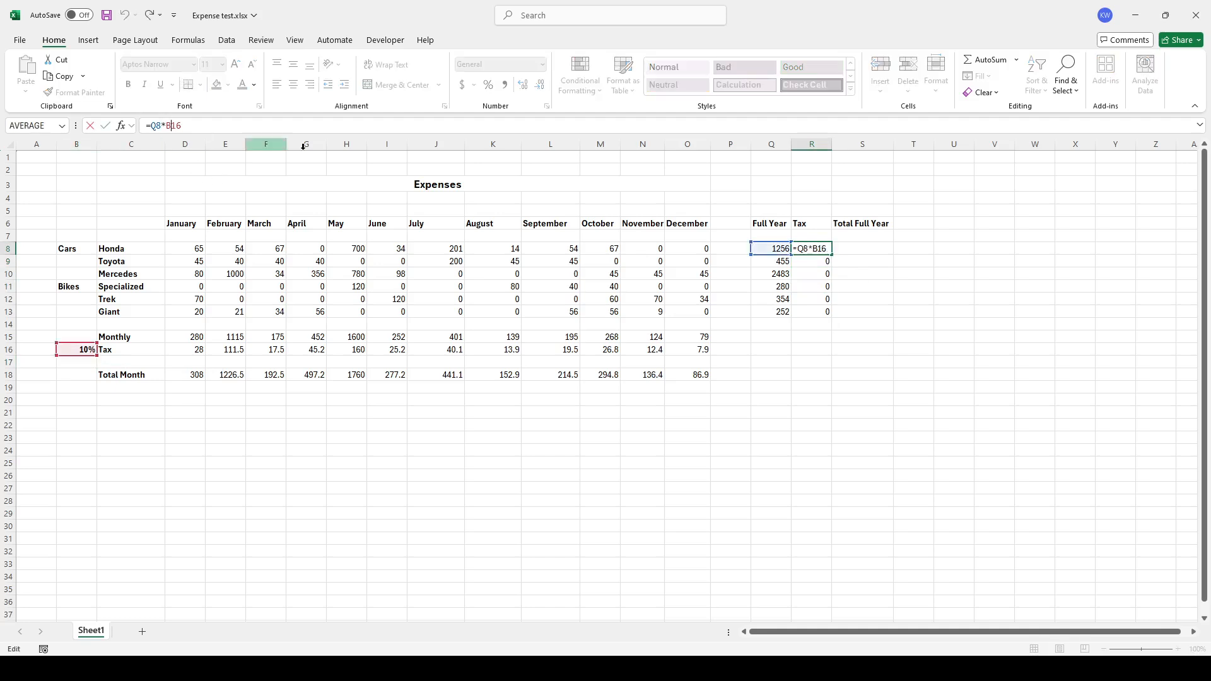
pyautogui.write('$')
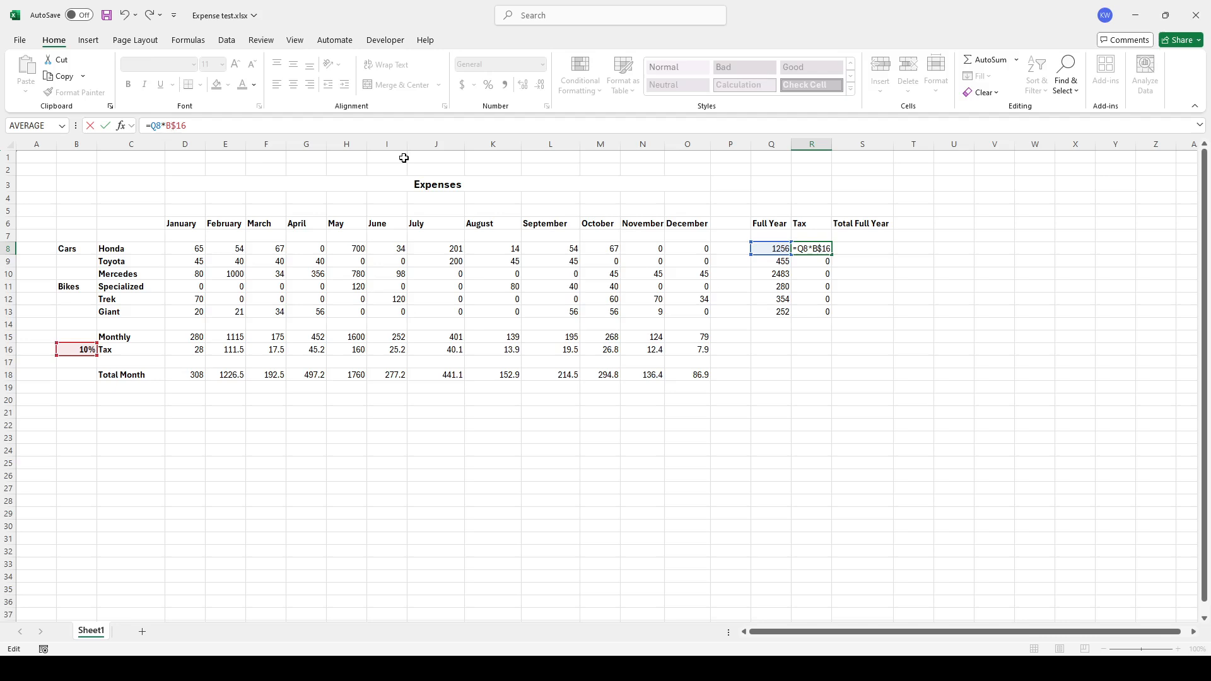
pyautogui.press('Return')
# Fill the corrected tax formula down the full-year Tax column to Giant and review each row's cell
pyautogui.click(820, 249)
pyautogui.moveTo(831, 254); pyautogui.dragTo(829, 313)
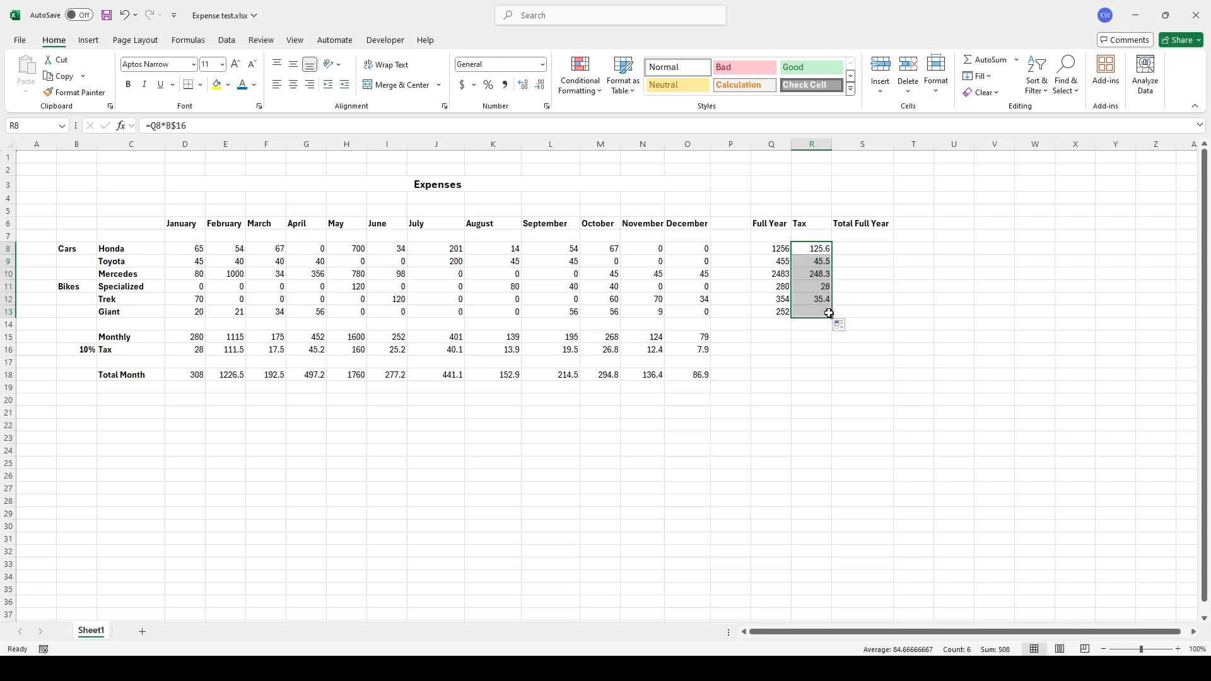
pyautogui.click(819, 262)
pyautogui.click(818, 274)
pyautogui.click(823, 287)
pyautogui.click(822, 299)
pyautogui.click(823, 312)
# Sum Honda's Full Year and Tax values in Total Full Year and fill the formula down to Giant
pyautogui.click(869, 250)
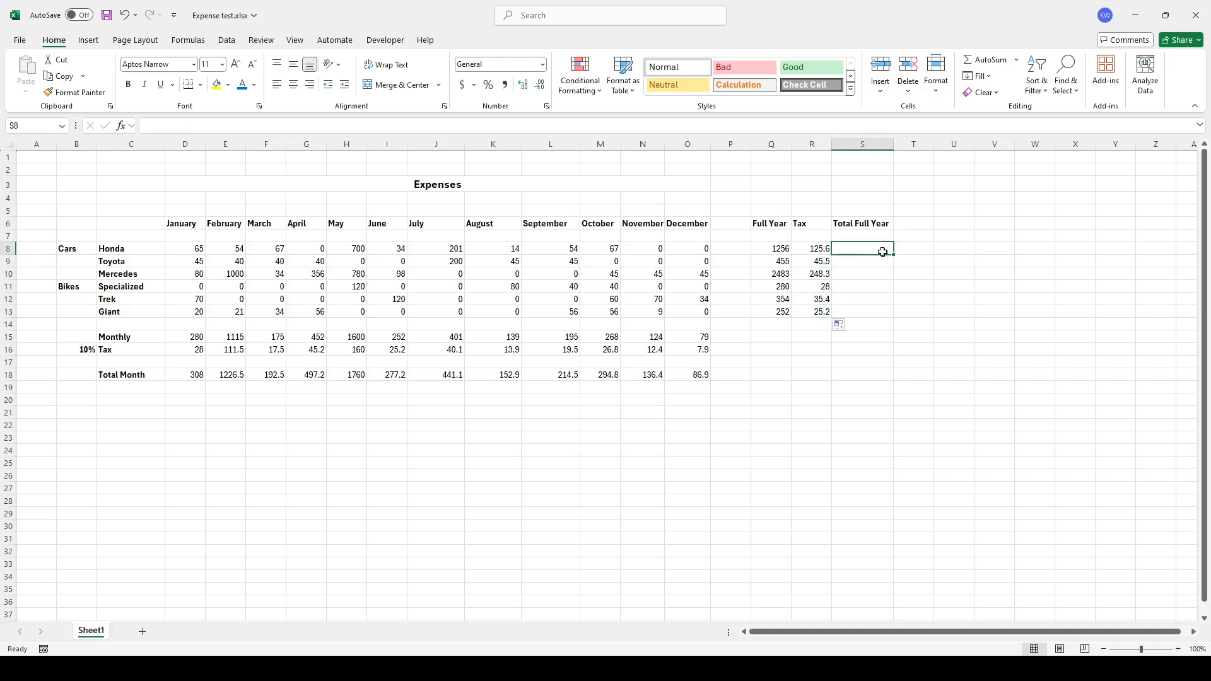
pyautogui.write('=sum(')
pyautogui.press('Left')
pyautogui.hotkey('shift', 'Left')
pyautogui.write(')')
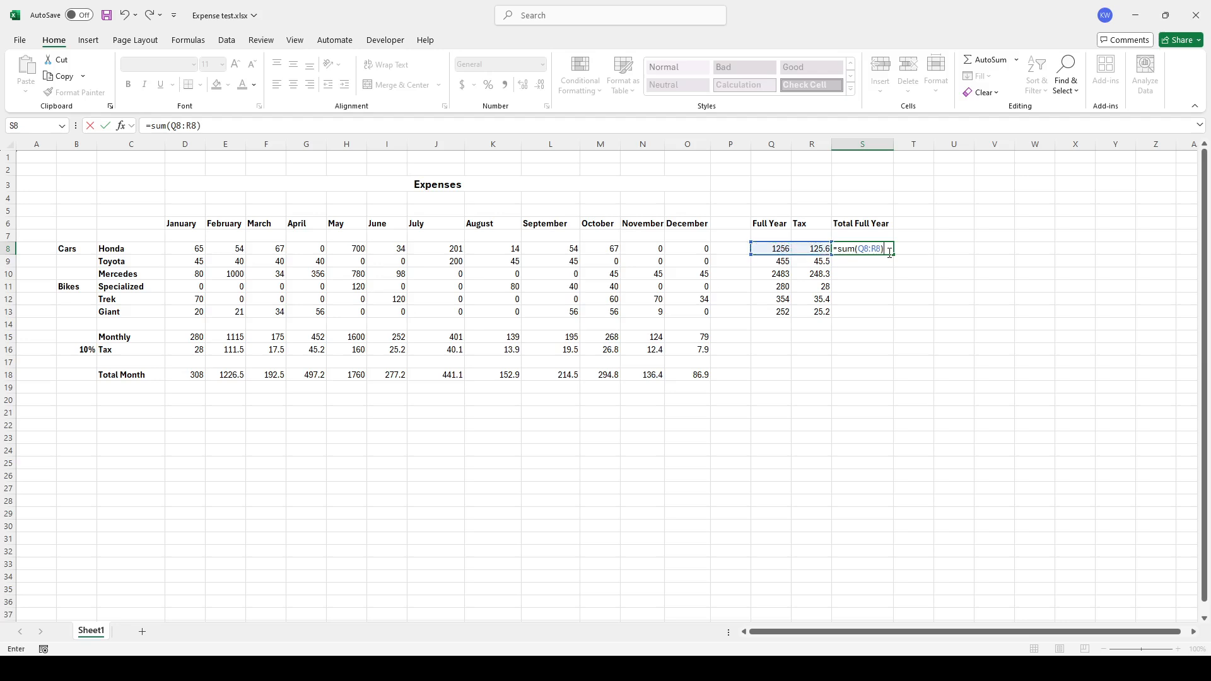
pyautogui.press('Return')
pyautogui.click(886, 250)
pyautogui.moveTo(893, 272); pyautogui.dragTo(893, 316)
pyautogui.click(886, 313)
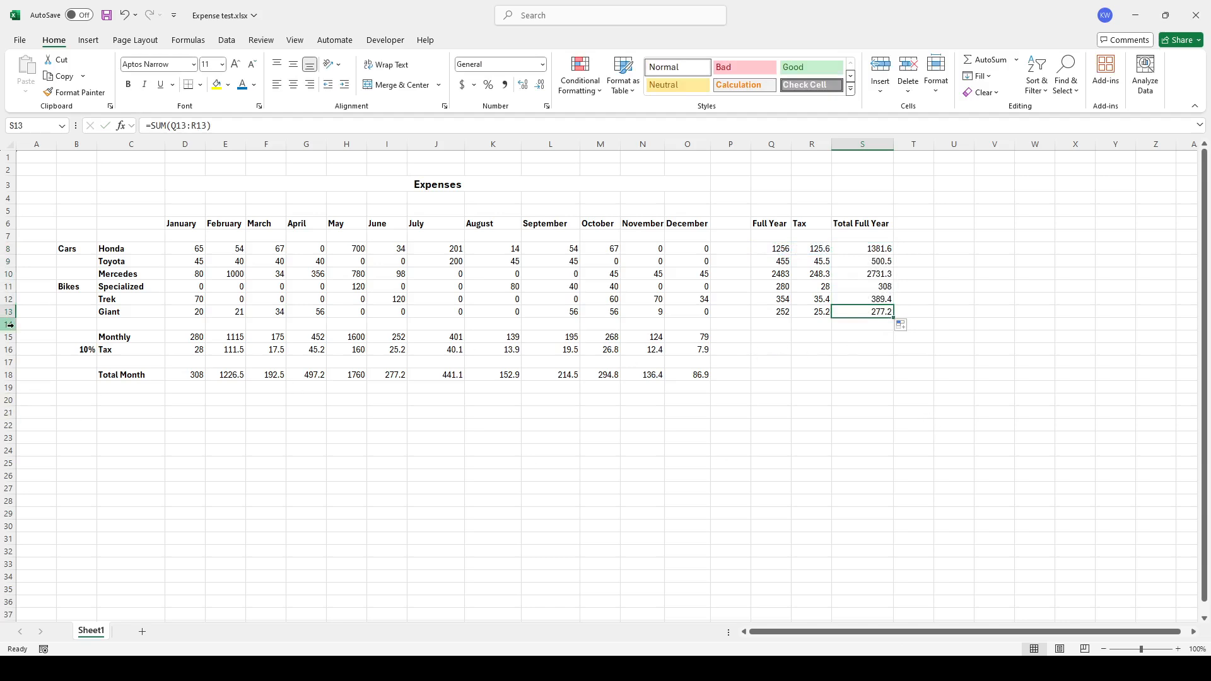
# Change the tax rate cell to 9%
pyautogui.click(82, 351)
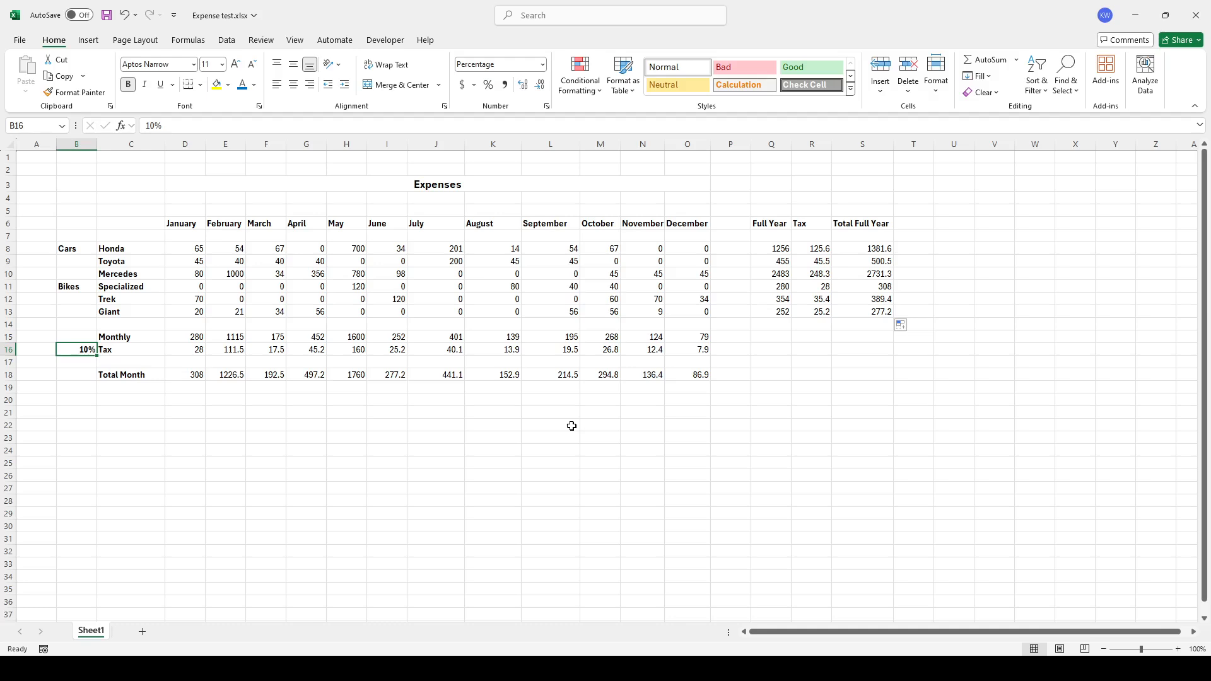
pyautogui.write('9')
pyautogui.press('Return')
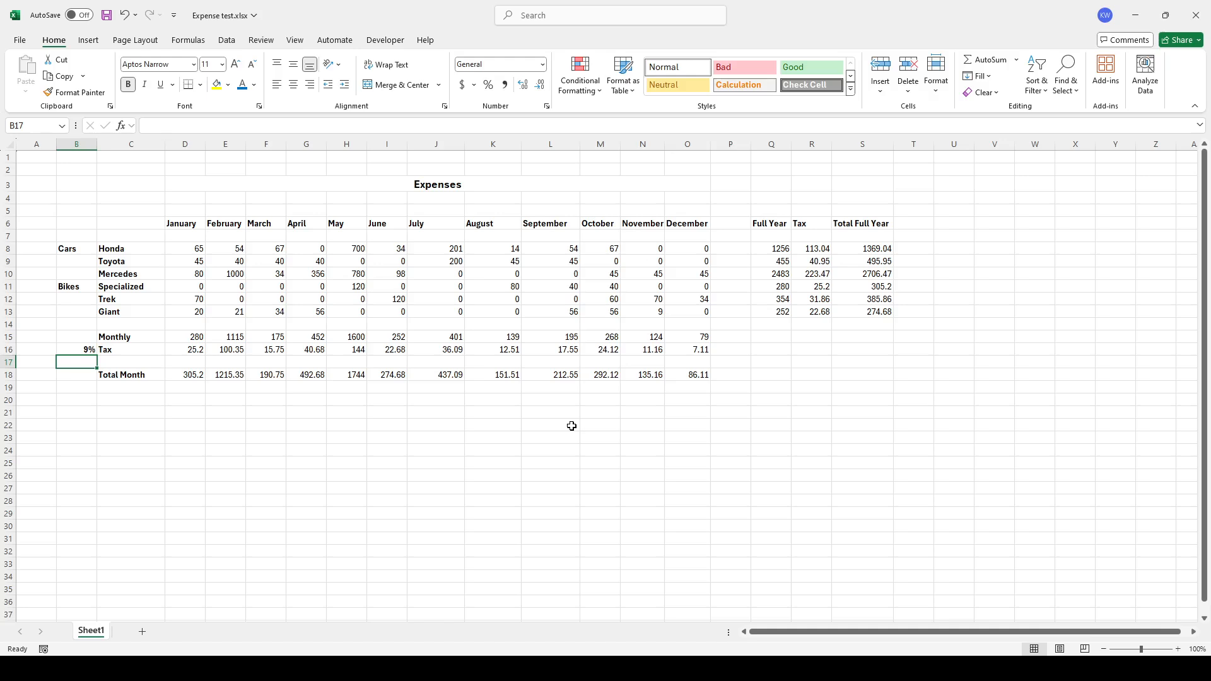
pyautogui.press('Up')
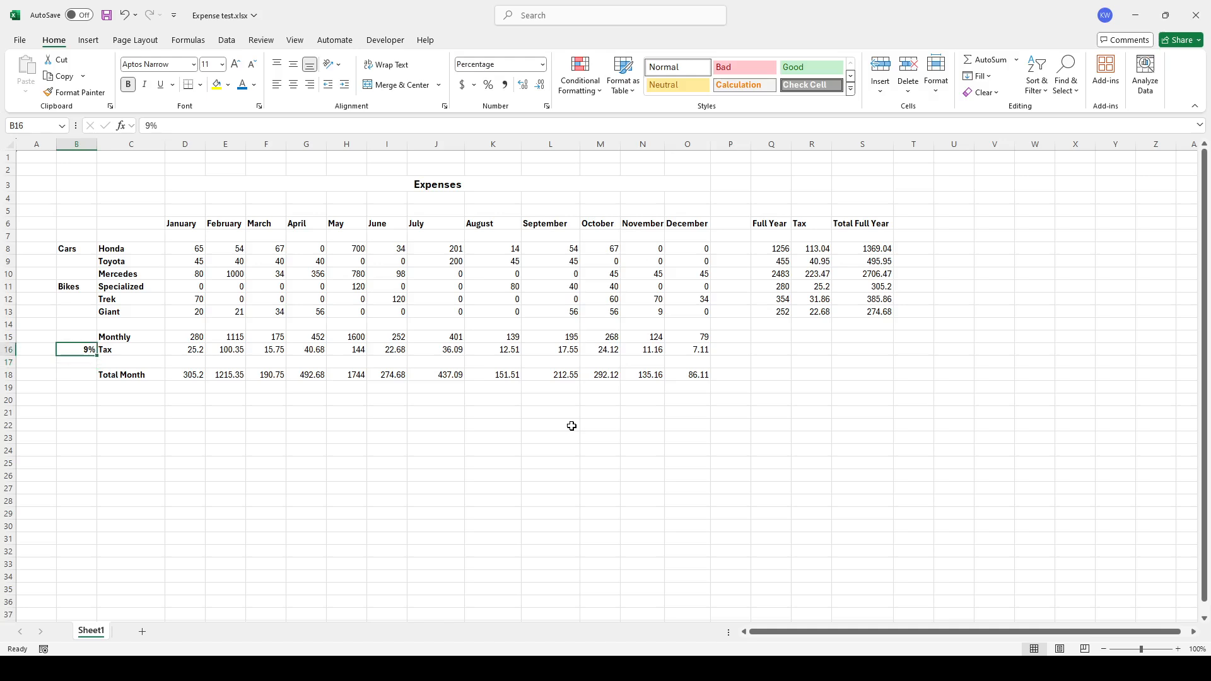